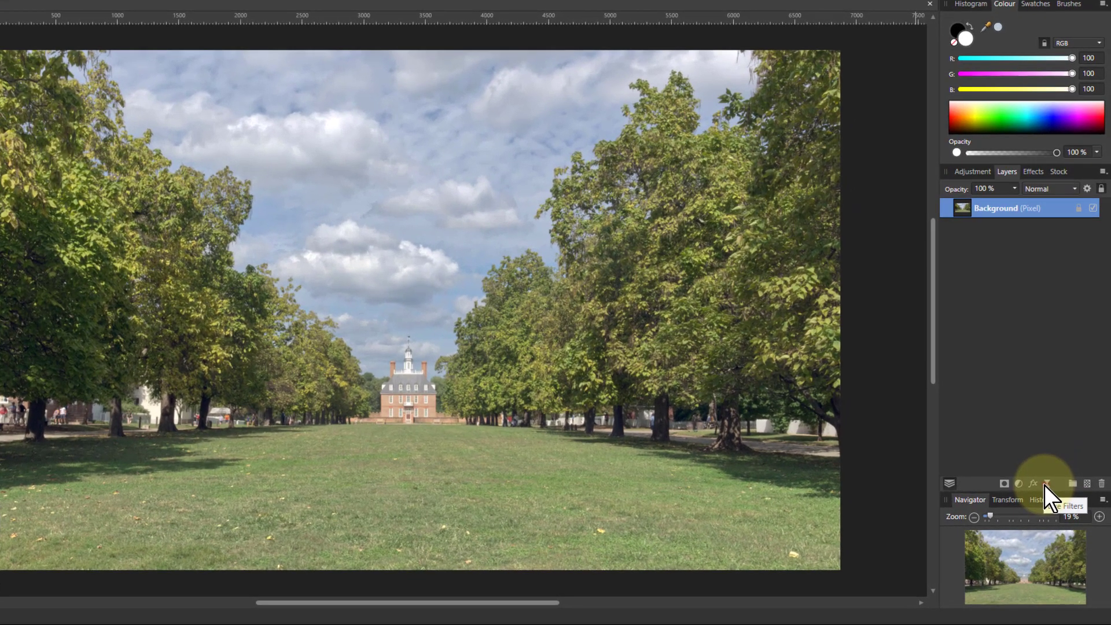
# Add a live Pinch/Punch filter layer above the background photo
pyautogui.click(1046, 484)
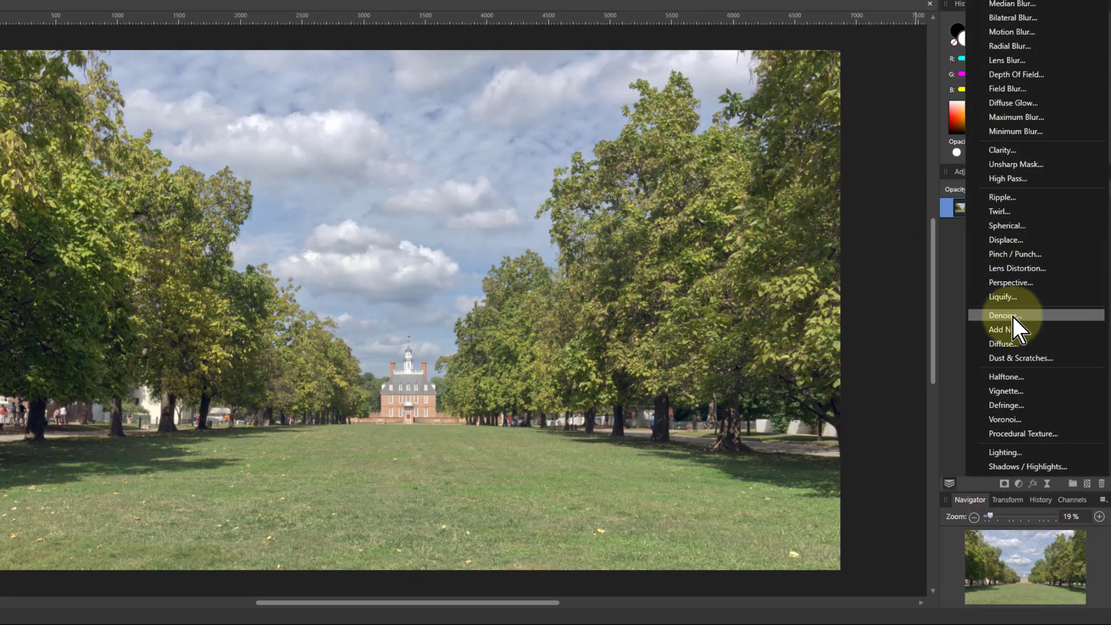
pyautogui.click(1011, 254)
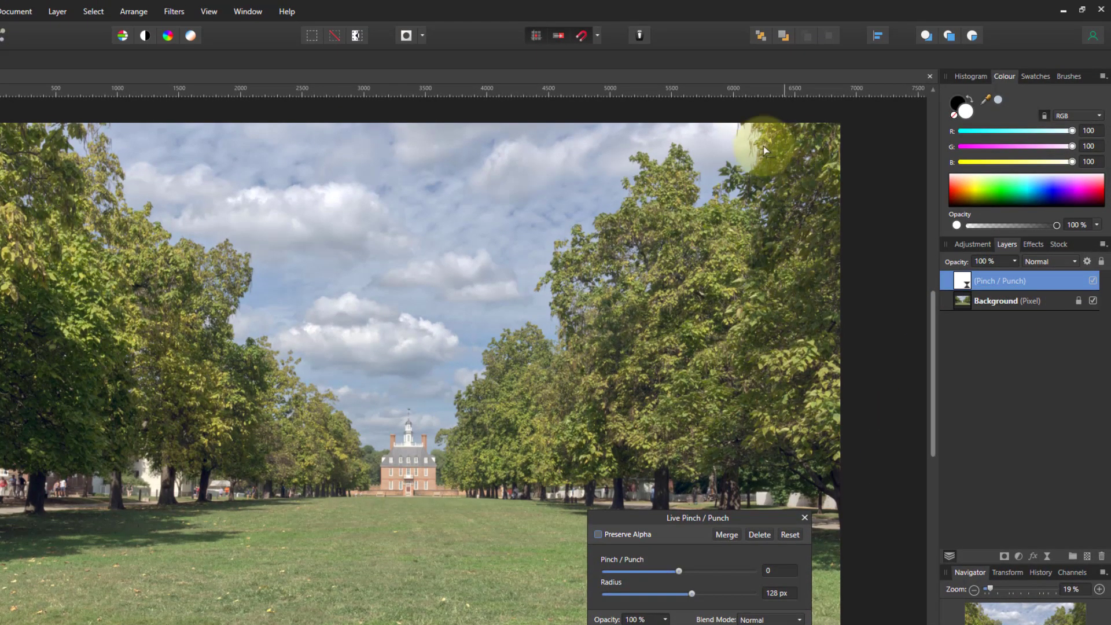
pyautogui.click(641, 34)
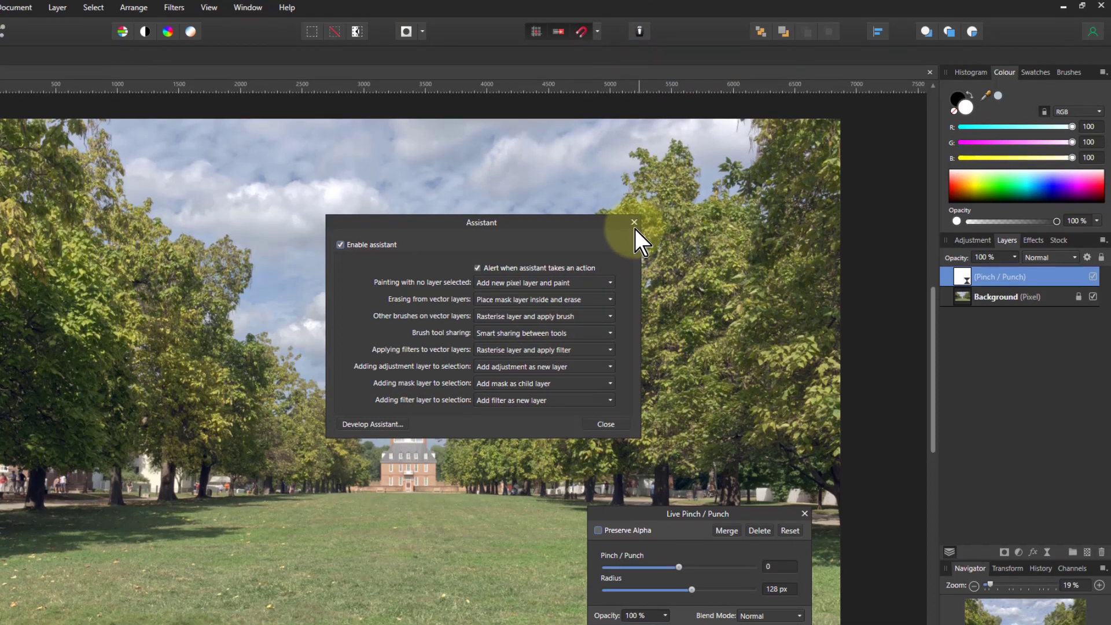
pyautogui.click(633, 226)
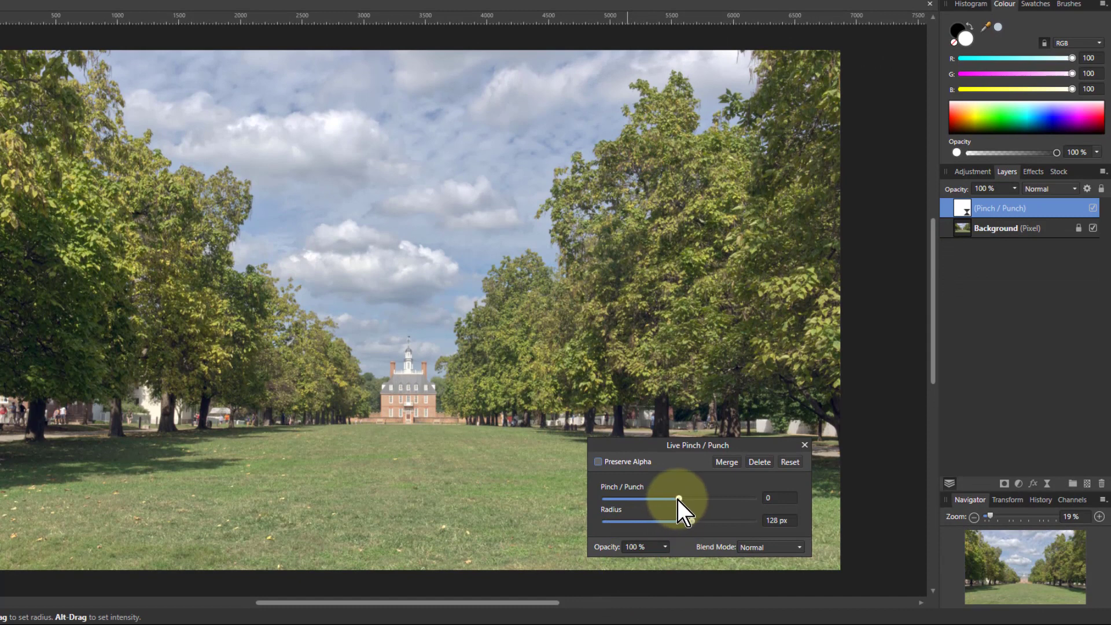
# Centre the pinch on the distant building with radius 1024 px and pinch about 55.652
pyautogui.moveTo(677, 499)
pyautogui.mouseDown()
pyautogui.moveTo(570, 506)
pyautogui.moveTo(776, 505)
pyautogui.moveTo(633, 505)
pyautogui.moveTo(686, 504)
pyautogui.mouseUp()
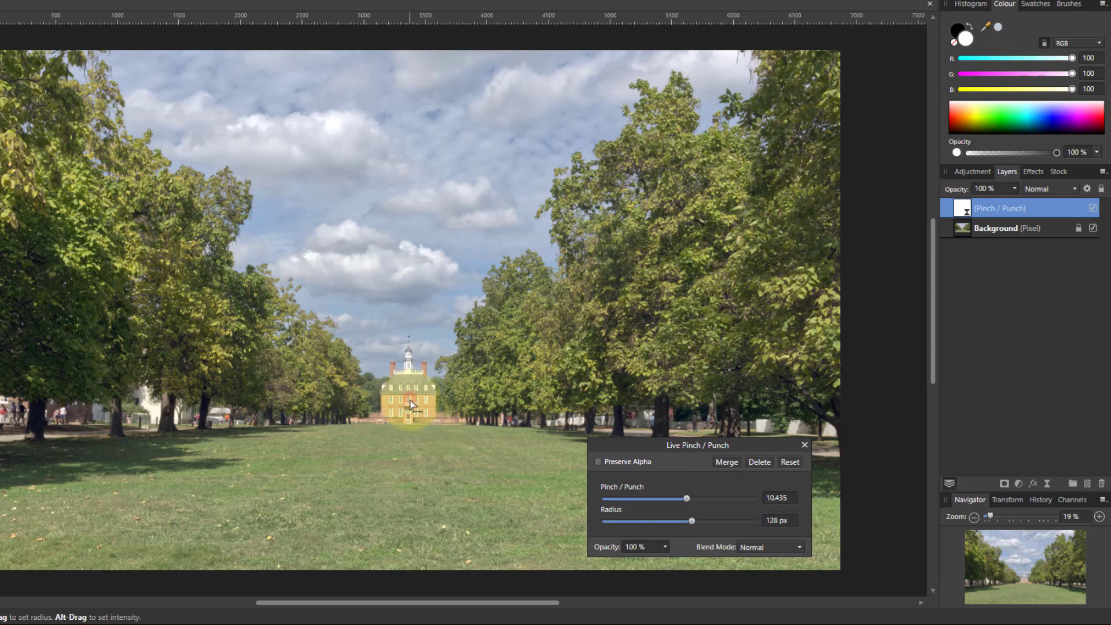
pyautogui.moveTo(689, 499); pyautogui.dragTo(771, 521)
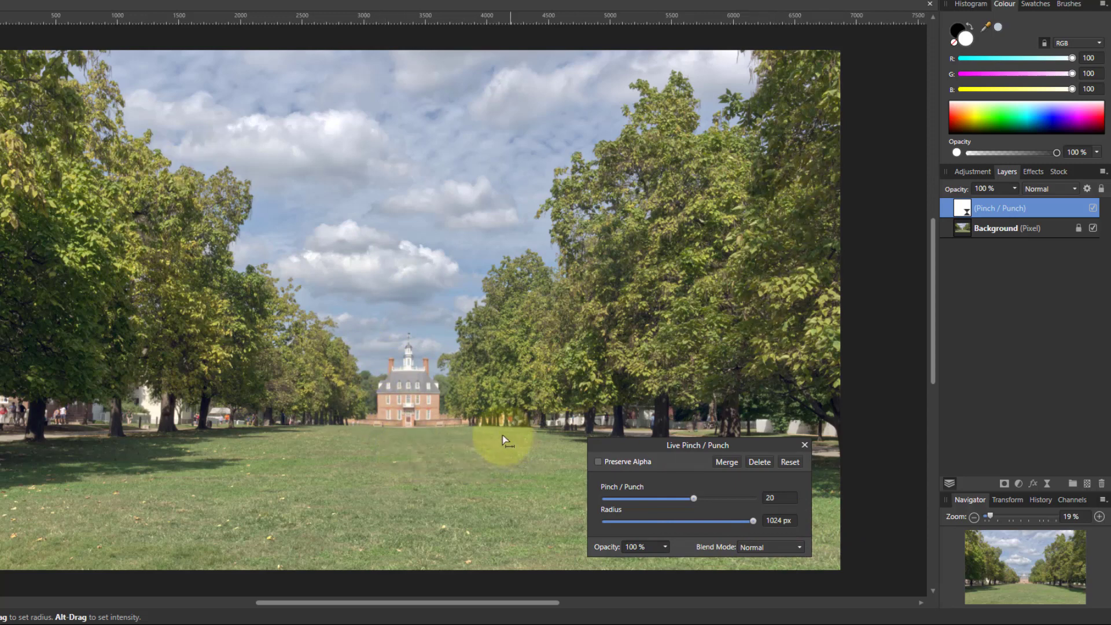
pyautogui.moveTo(694, 501)
pyautogui.mouseDown()
pyautogui.moveTo(706, 501)
pyautogui.moveTo(627, 498)
pyautogui.moveTo(713, 498)
pyautogui.mouseUp()
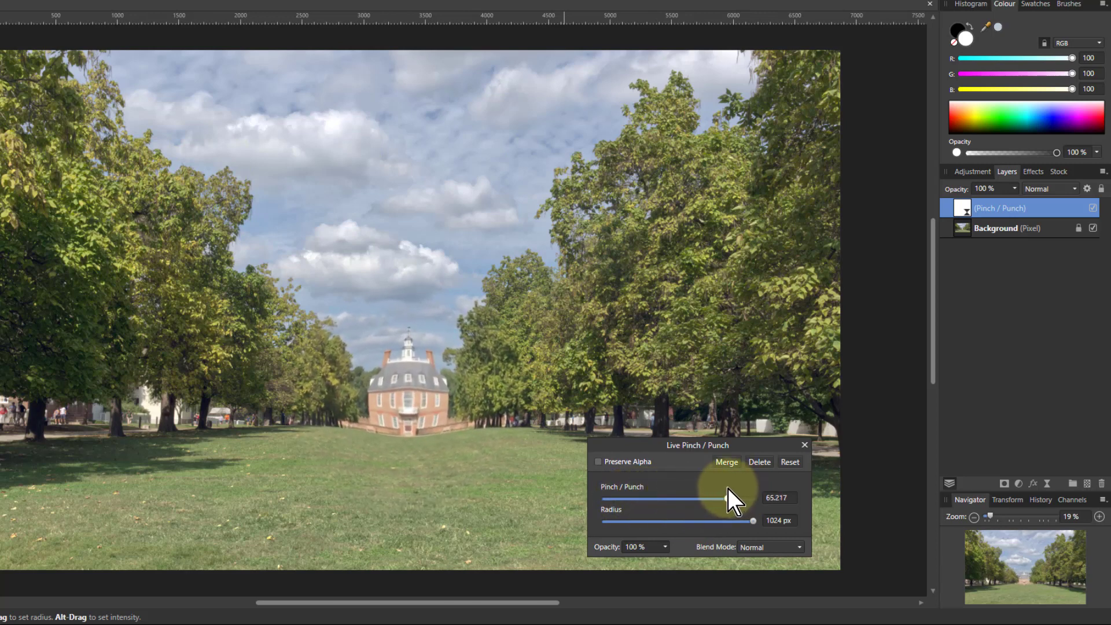
pyautogui.click(720, 489)
pyautogui.moveTo(720, 488); pyautogui.dragTo(720, 489)
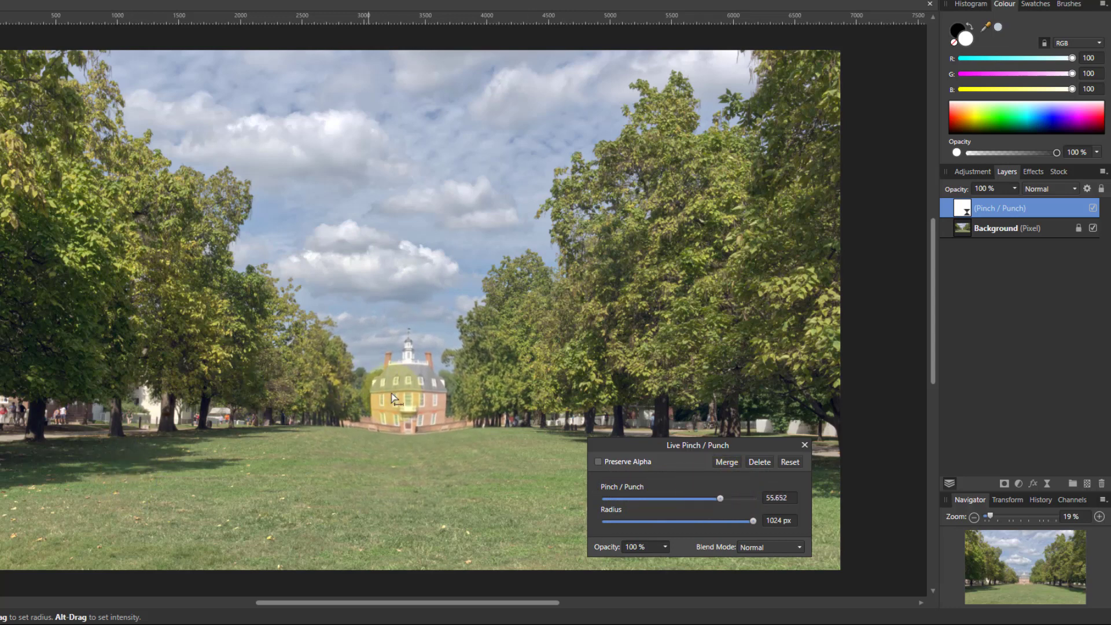
pyautogui.moveTo(402, 398); pyautogui.dragTo(556, 381)
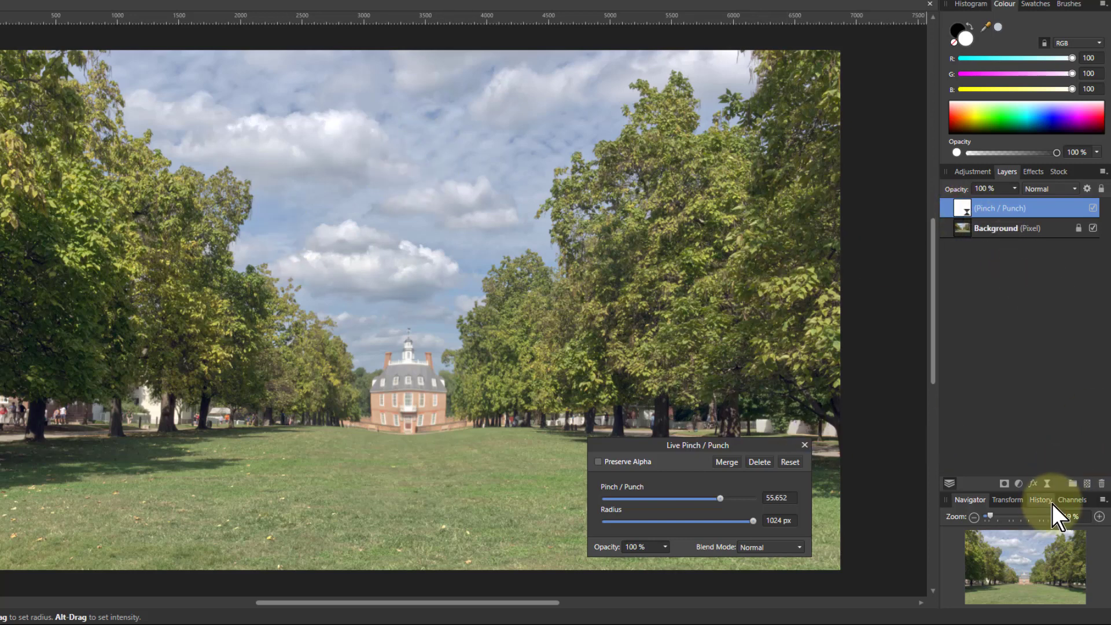
# Add a second Pinch/Punch filter centred in the upper-left clouds with radius 1024 px and pinch -100
pyautogui.click(1047, 485)
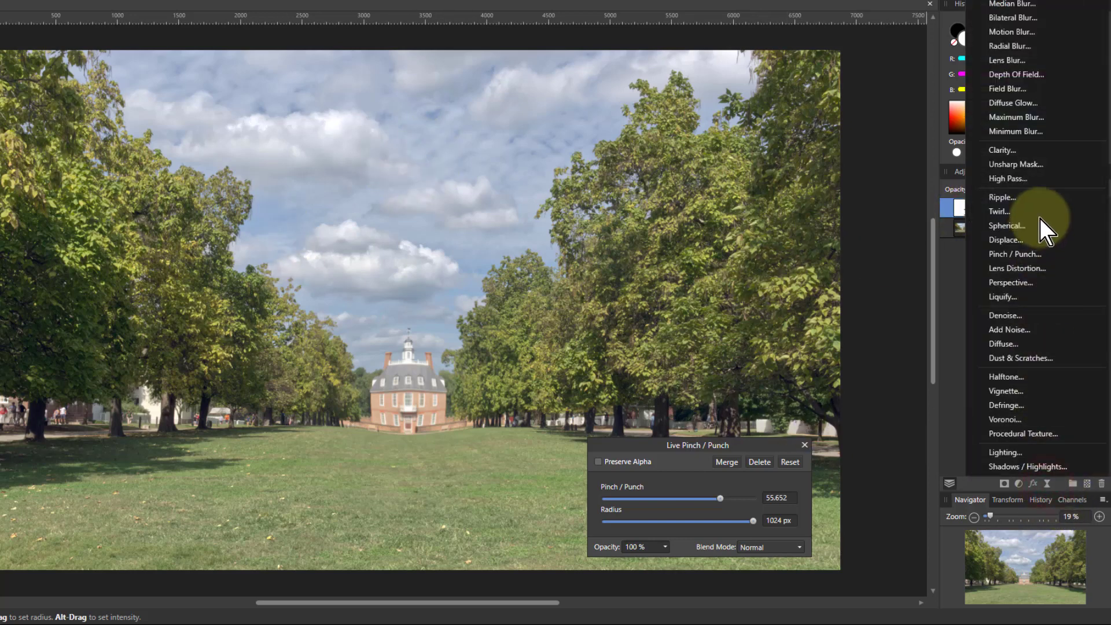
pyautogui.click(1009, 256)
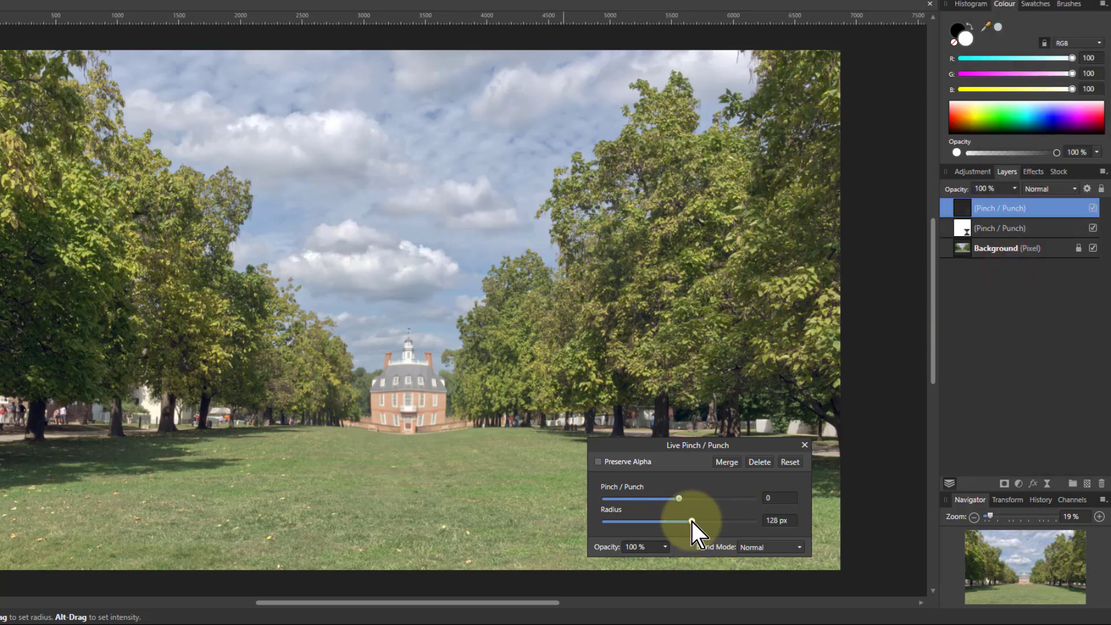
pyautogui.click(291, 118)
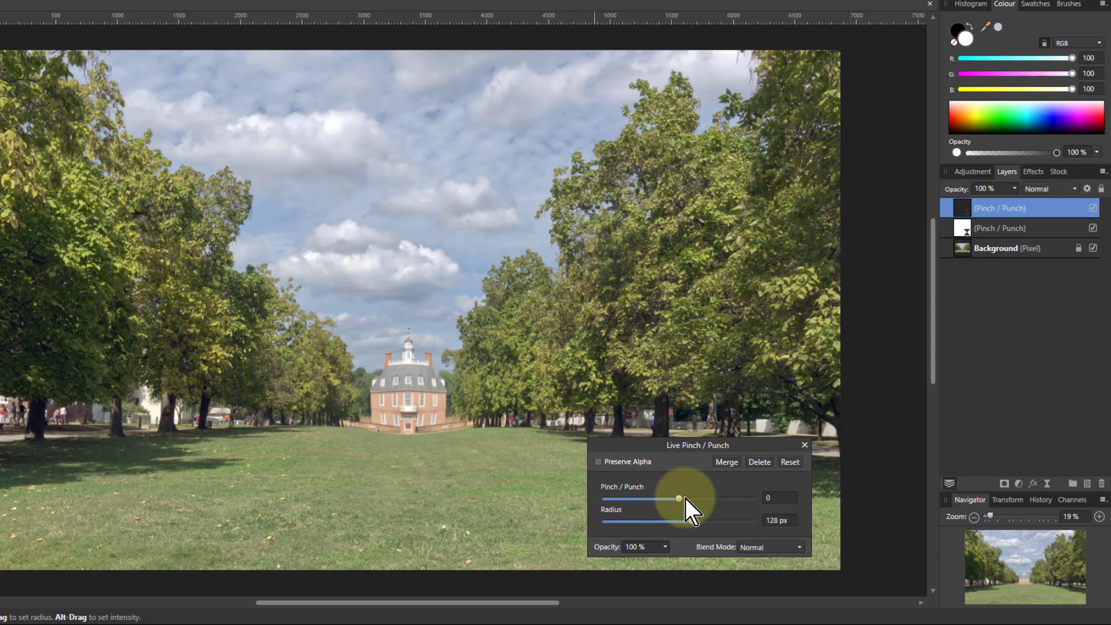
pyautogui.moveTo(679, 499); pyautogui.dragTo(779, 521)
pyautogui.moveTo(654, 499)
pyautogui.mouseDown()
pyautogui.moveTo(724, 498)
pyautogui.moveTo(649, 498)
pyautogui.moveTo(692, 498)
pyautogui.moveTo(654, 495)
pyautogui.moveTo(684, 495)
pyautogui.moveTo(673, 494)
pyautogui.mouseUp()
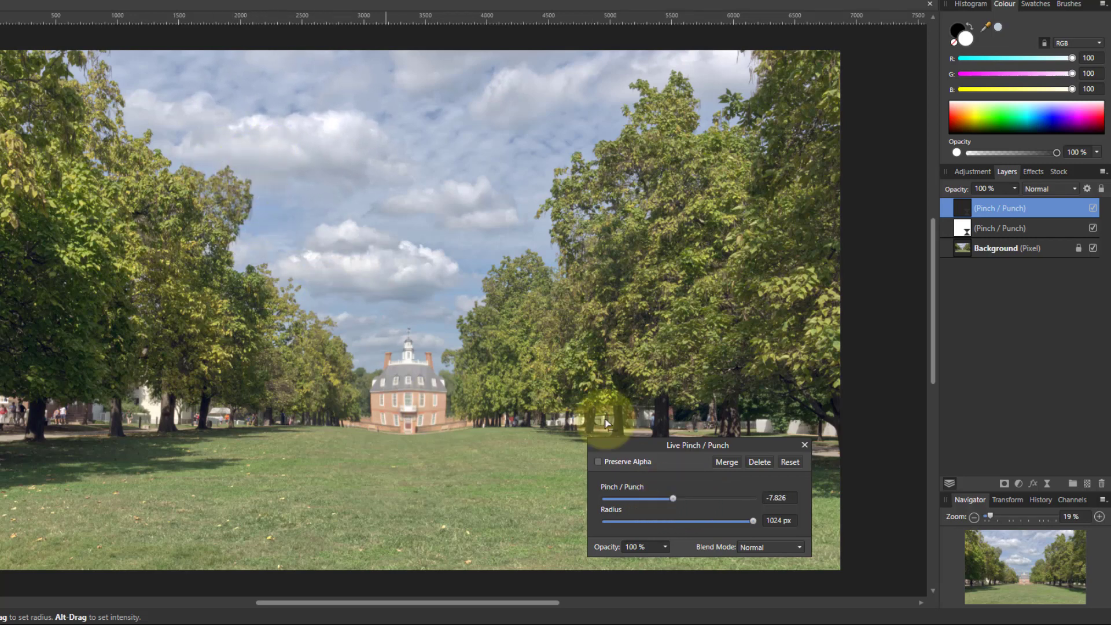
pyautogui.click(675, 498)
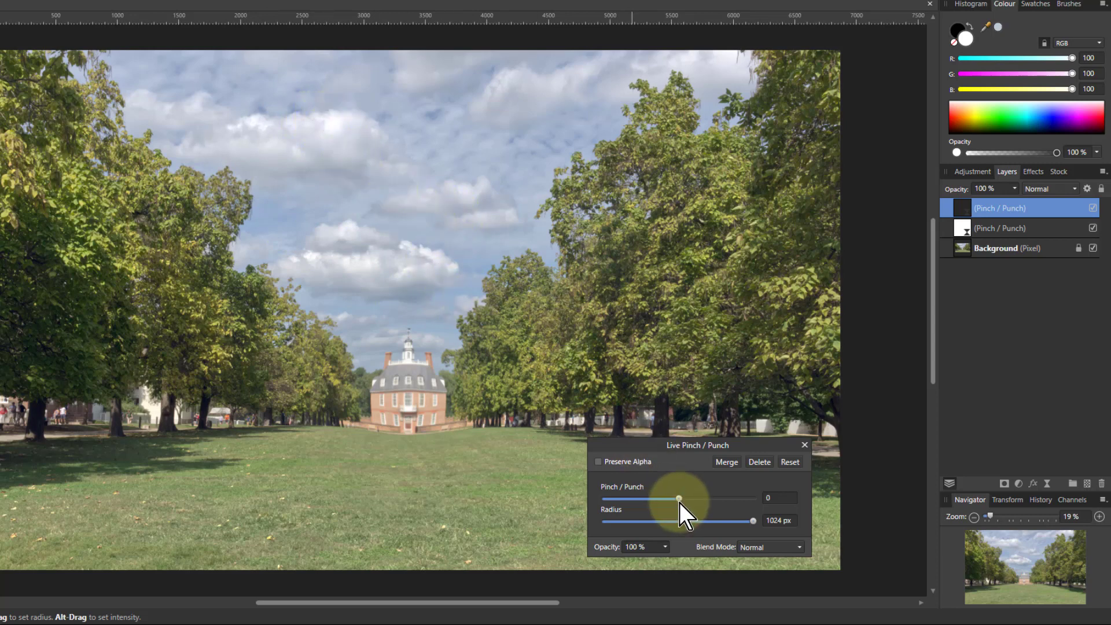
pyautogui.moveTo(679, 503); pyautogui.dragTo(564, 489)
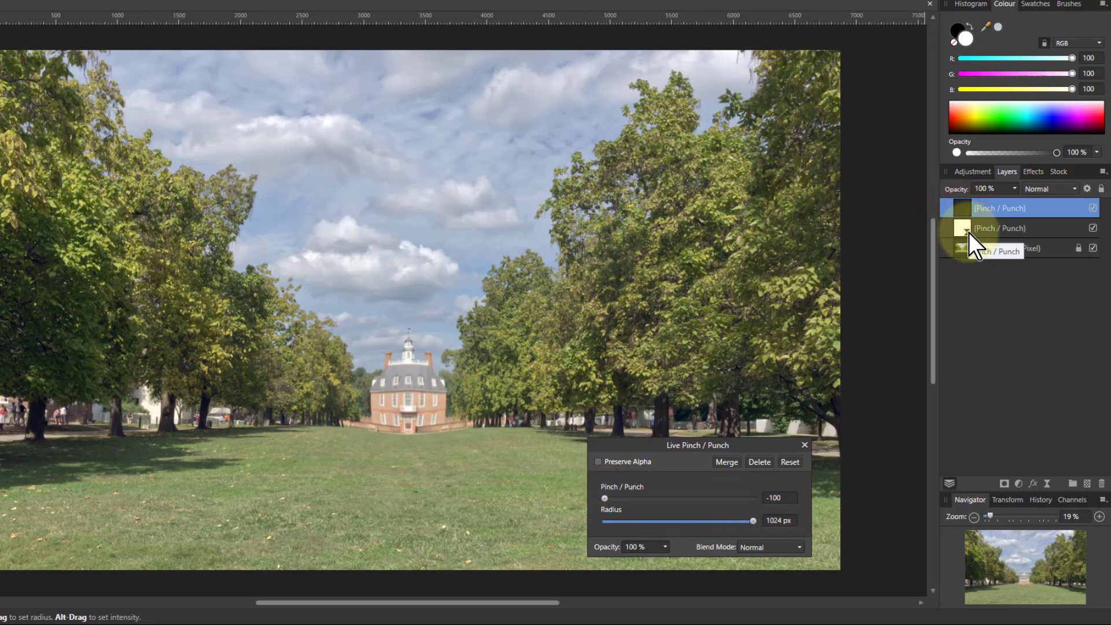
# Reduce the second pinch filter's radius to about 598 px
pyautogui.hotkey('ctrl', 'j')
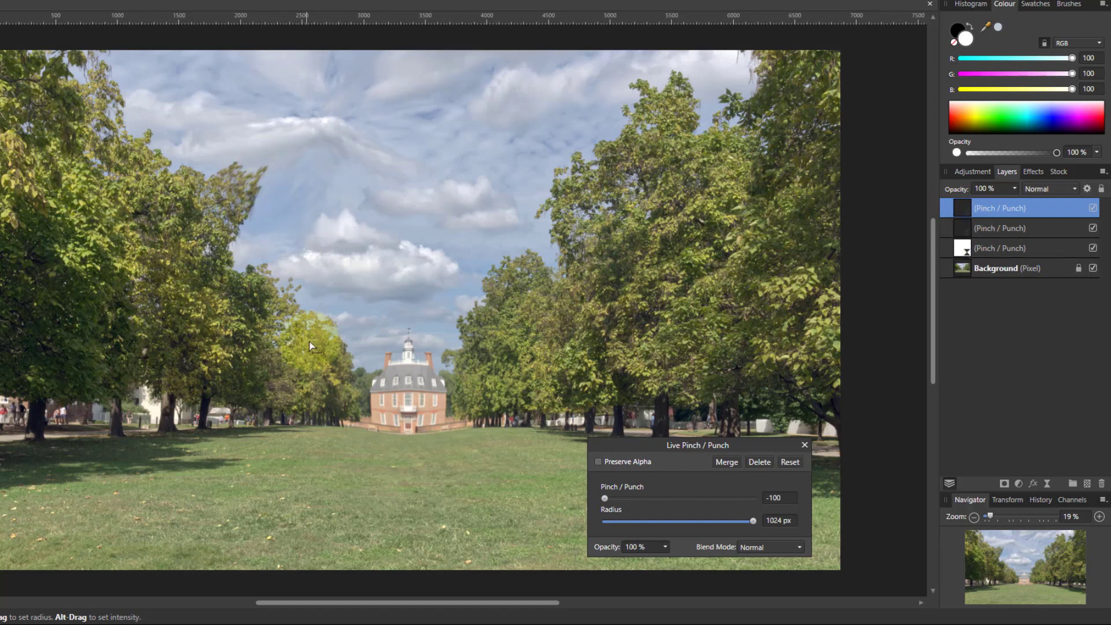
pyautogui.hotkey('ctrl', 'z')
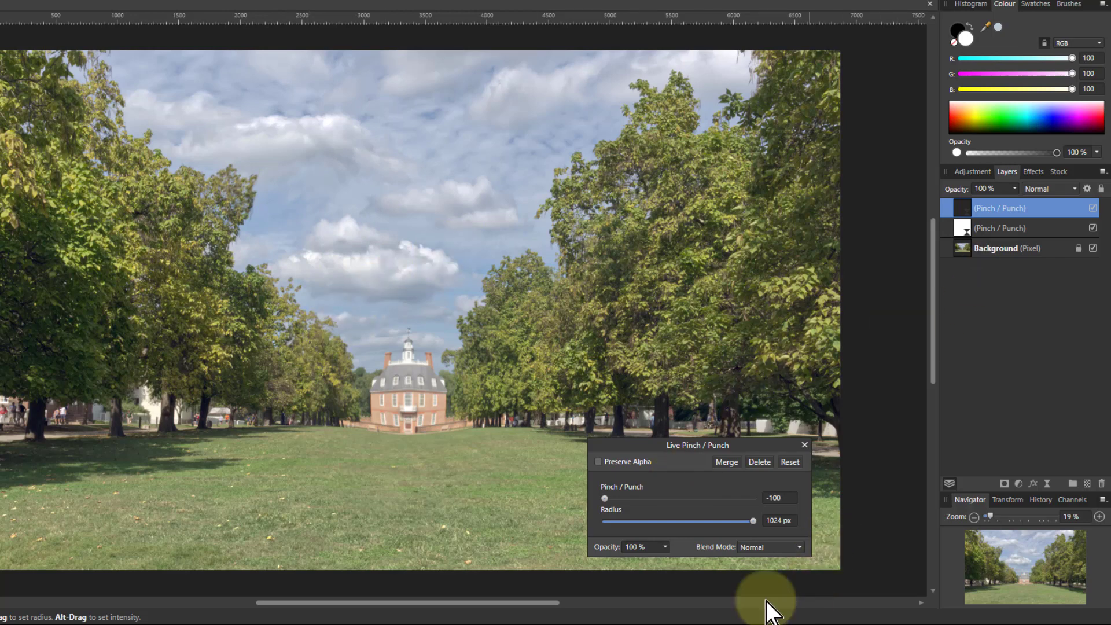
pyautogui.moveTo(752, 522); pyautogui.dragTo(746, 522)
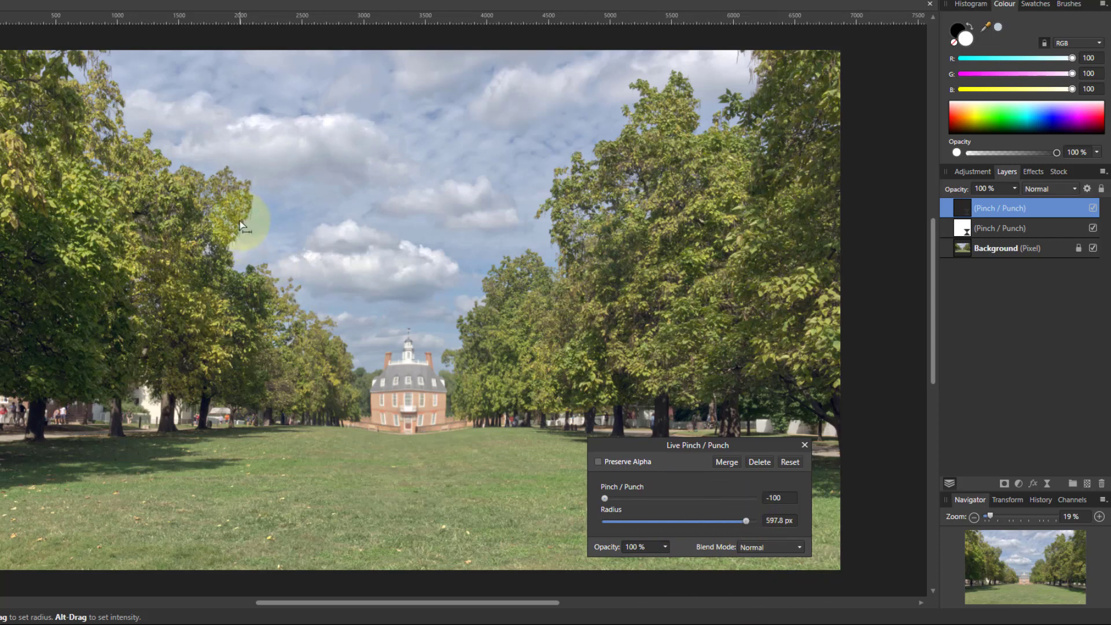
# Duplicate the sky pinch filter several times, placing each copy's centre at different points across the clouds
pyautogui.hotkey('ctrl', 'j')
pyautogui.hotkey('ctrl', 'j')
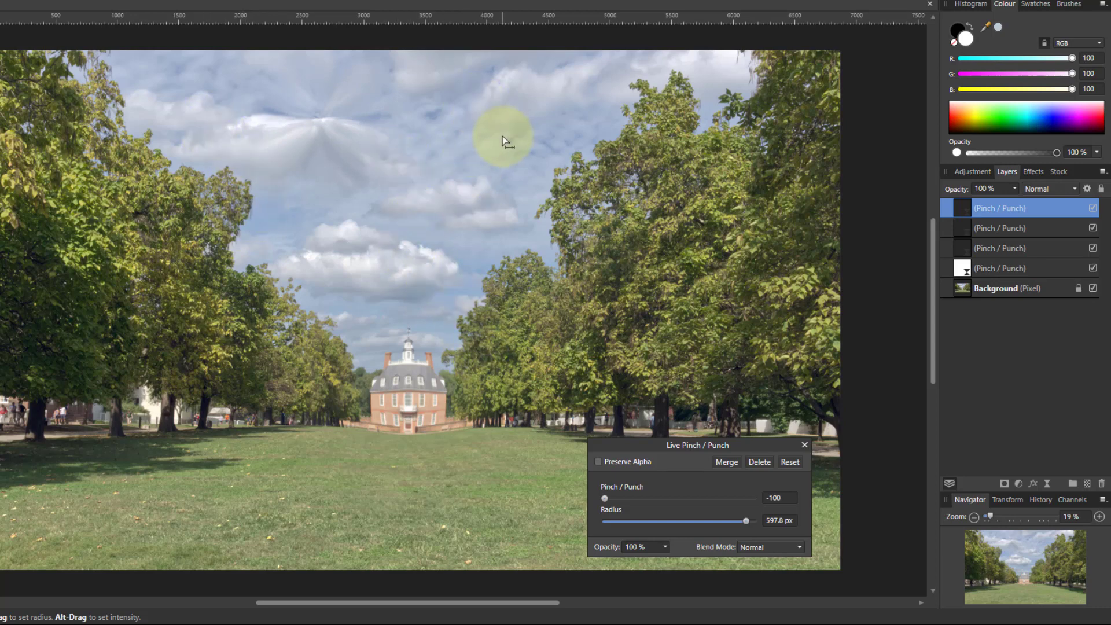
pyautogui.hotkey('ctrl', 'j')
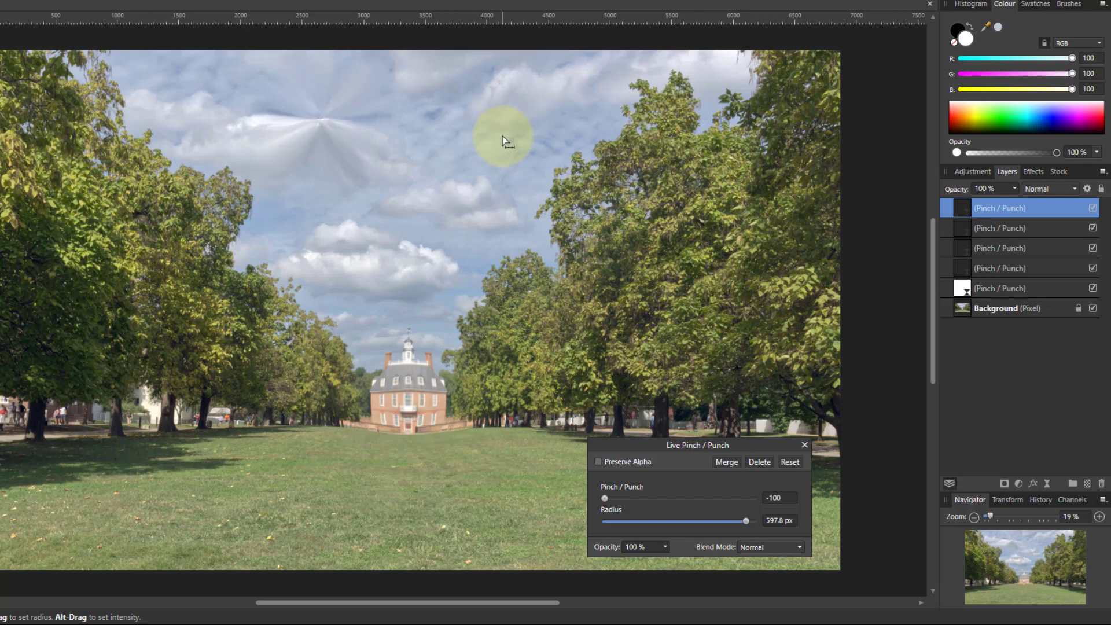
pyautogui.click(477, 124)
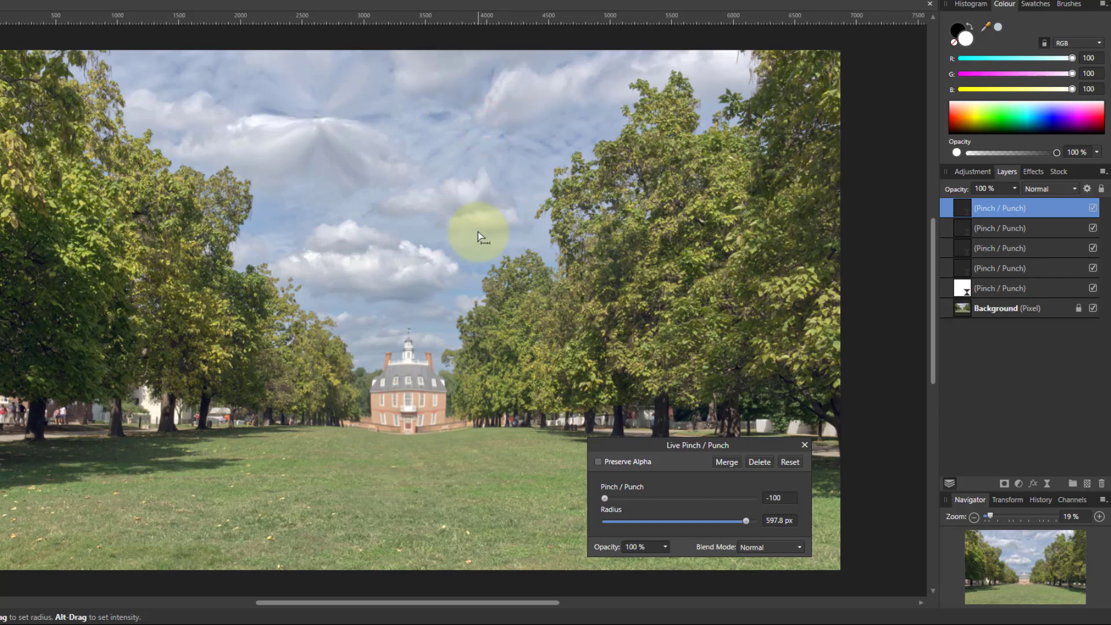
pyautogui.hotkey('ctrl', 'j')
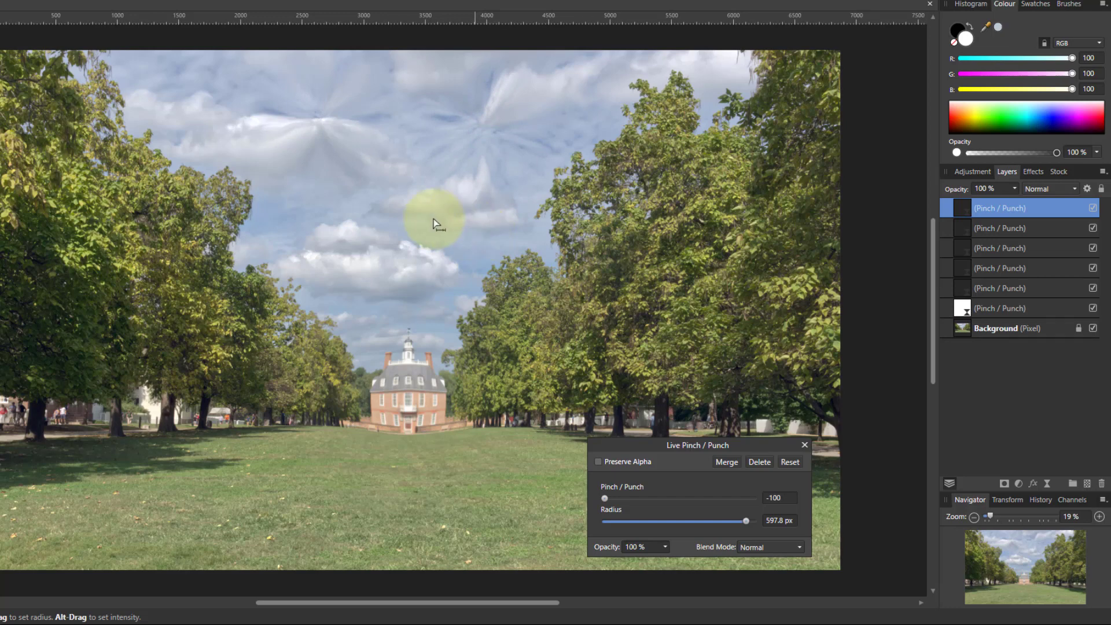
pyautogui.click(398, 269)
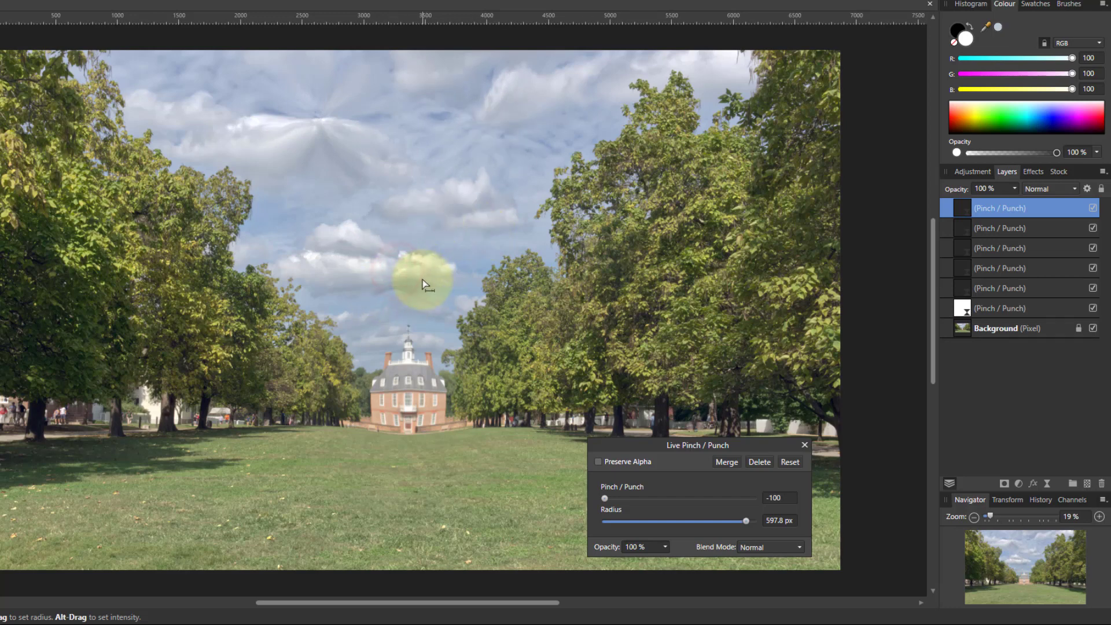
pyautogui.hotkey('ctrl', 'j')
pyautogui.hotkey('ctrl', 'j')
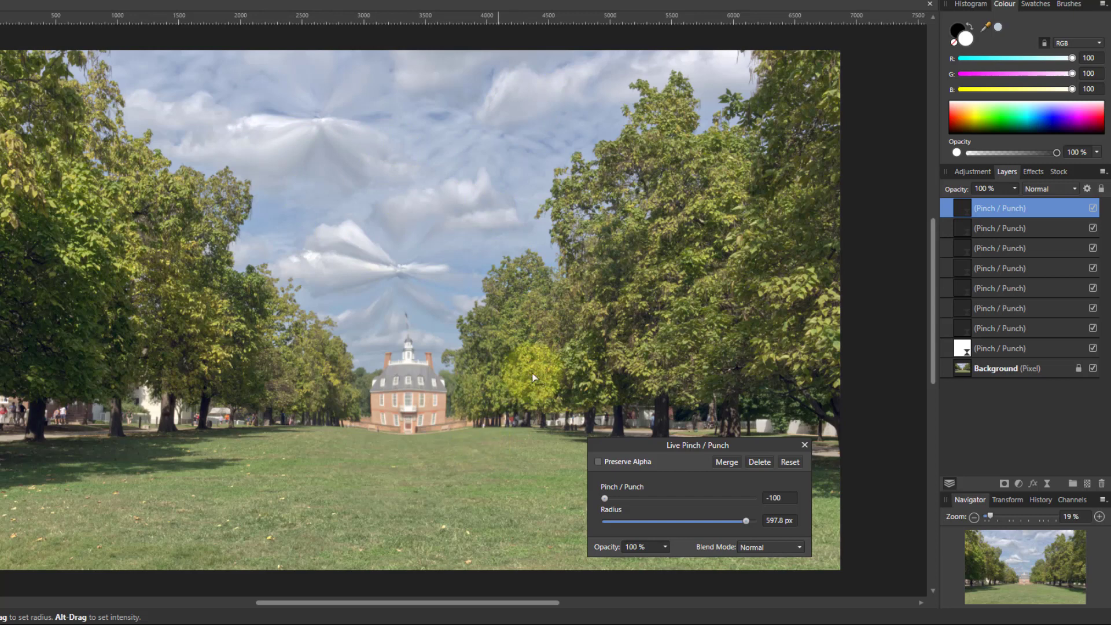
# Add a live Twirl filter on the trees right of the building with radius about 473 px and angle 582.3°
pyautogui.click(1047, 484)
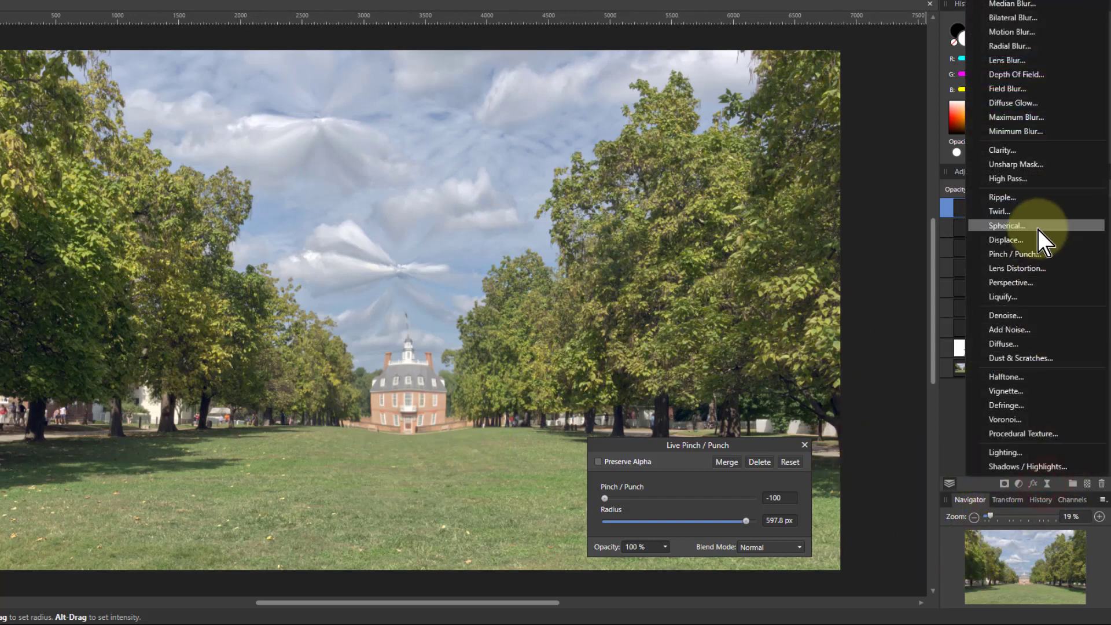
pyautogui.click(1006, 211)
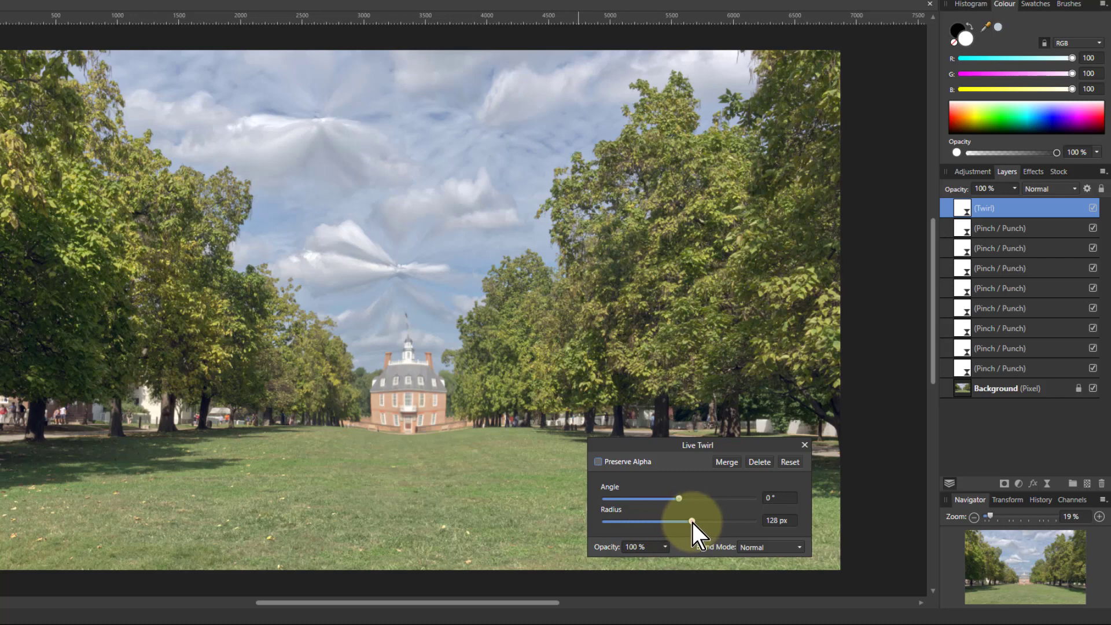
pyautogui.moveTo(691, 522); pyautogui.dragTo(741, 522)
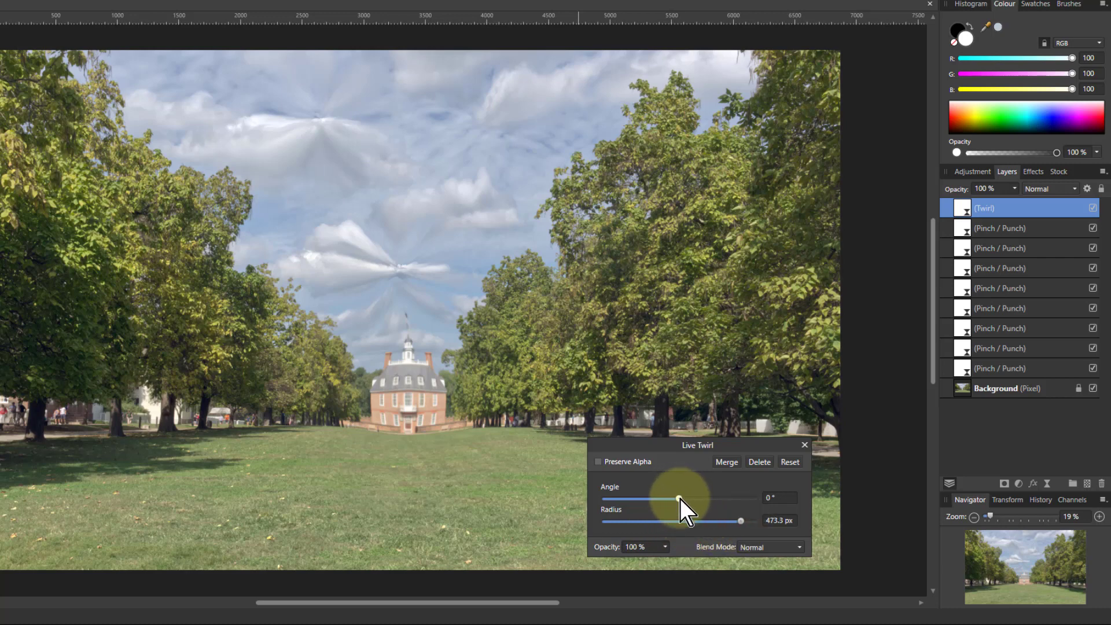
pyautogui.moveTo(679, 499); pyautogui.dragTo(739, 488)
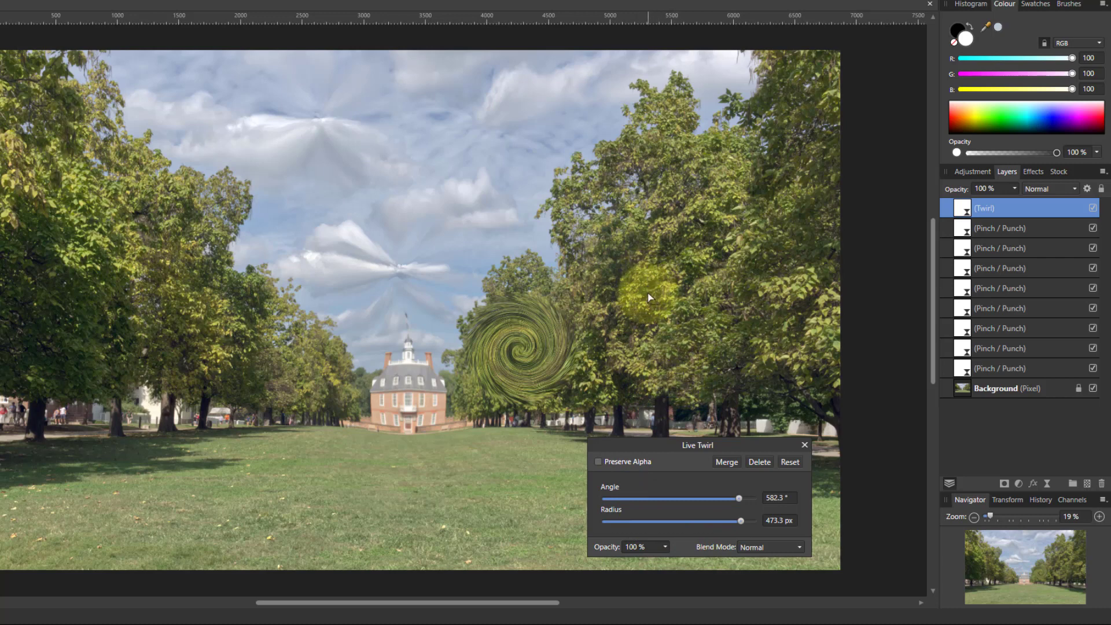
# Duplicate the twirl, centre it on the trees further right, and set its radius to about 780 px
pyautogui.hotkey('ctrl', 'j')
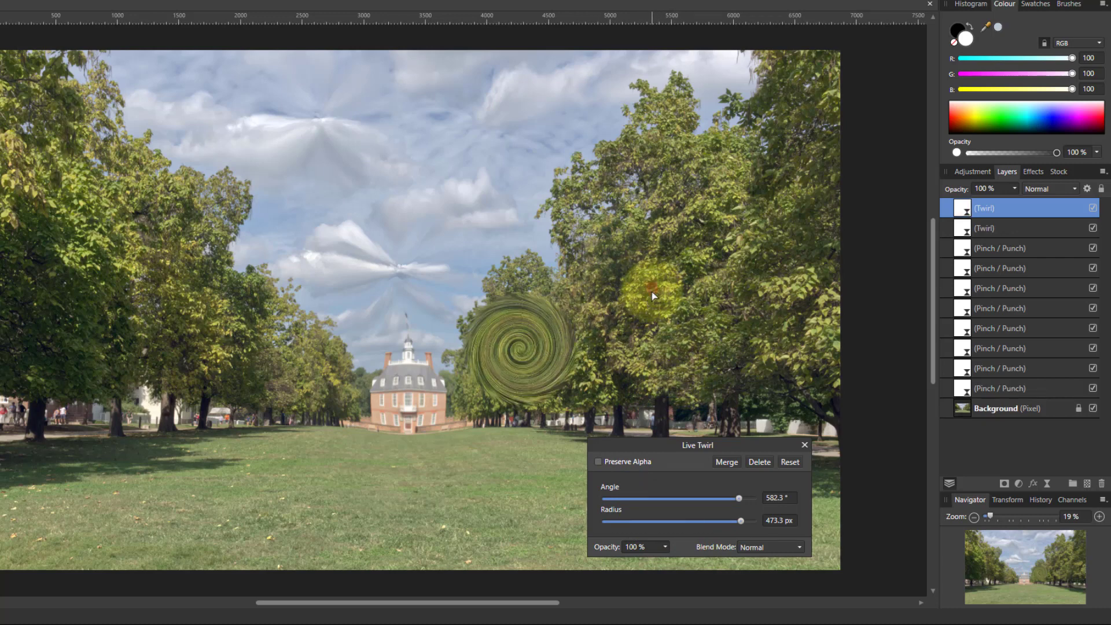
pyautogui.click(652, 296)
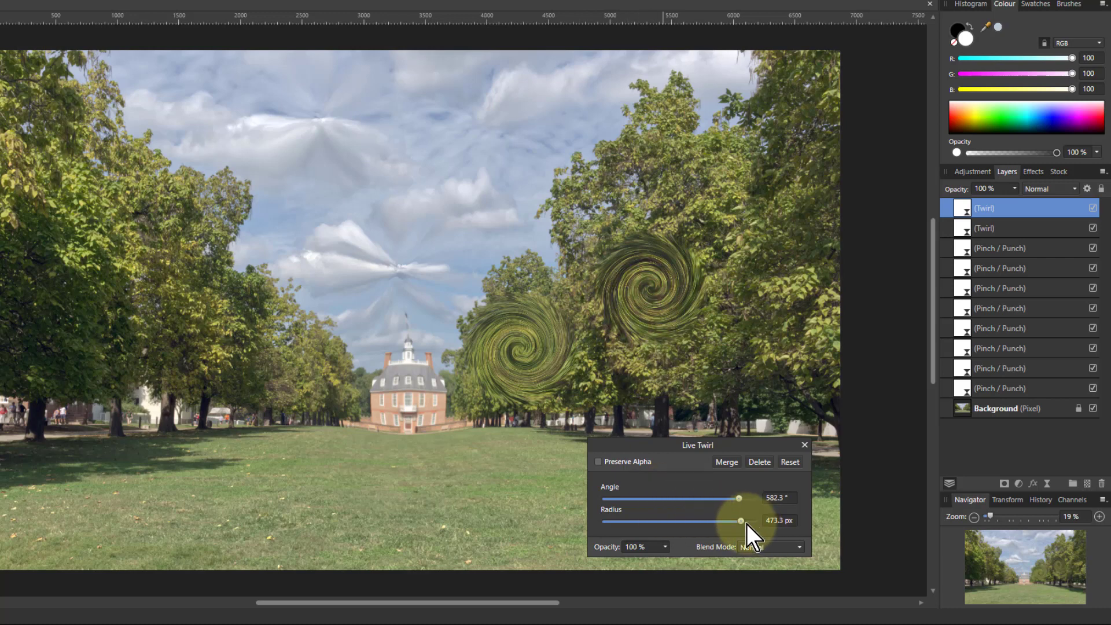
pyautogui.moveTo(741, 522); pyautogui.dragTo(748, 517)
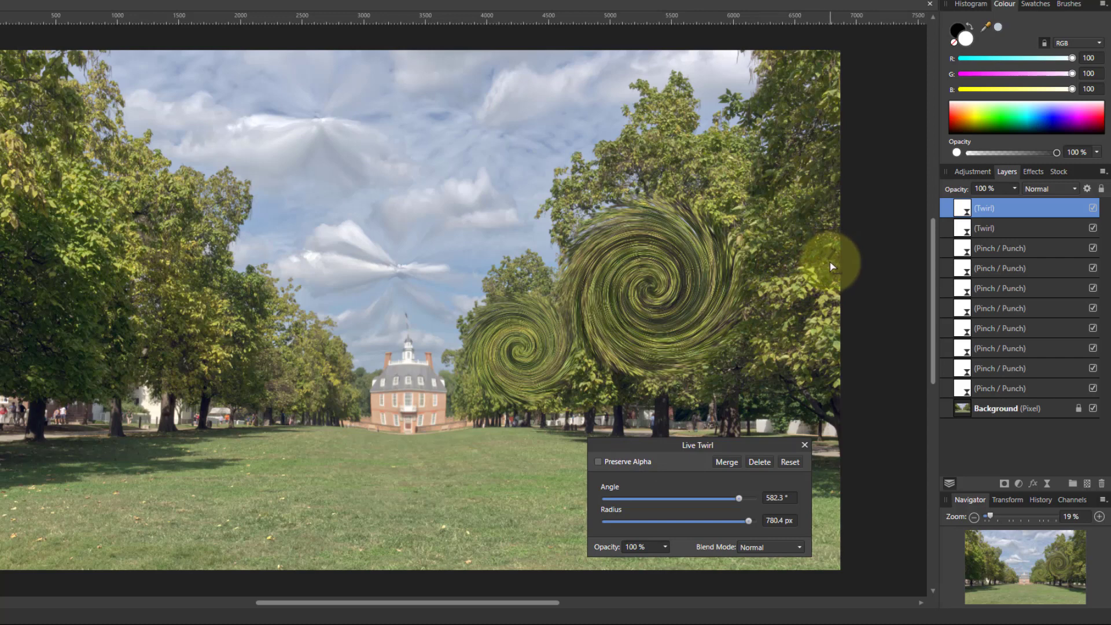
# Duplicate the twirl onto the right-edge trees, set radius about 963 px, and enable Preserve Alpha
pyautogui.hotkey('ctrl', 'j')
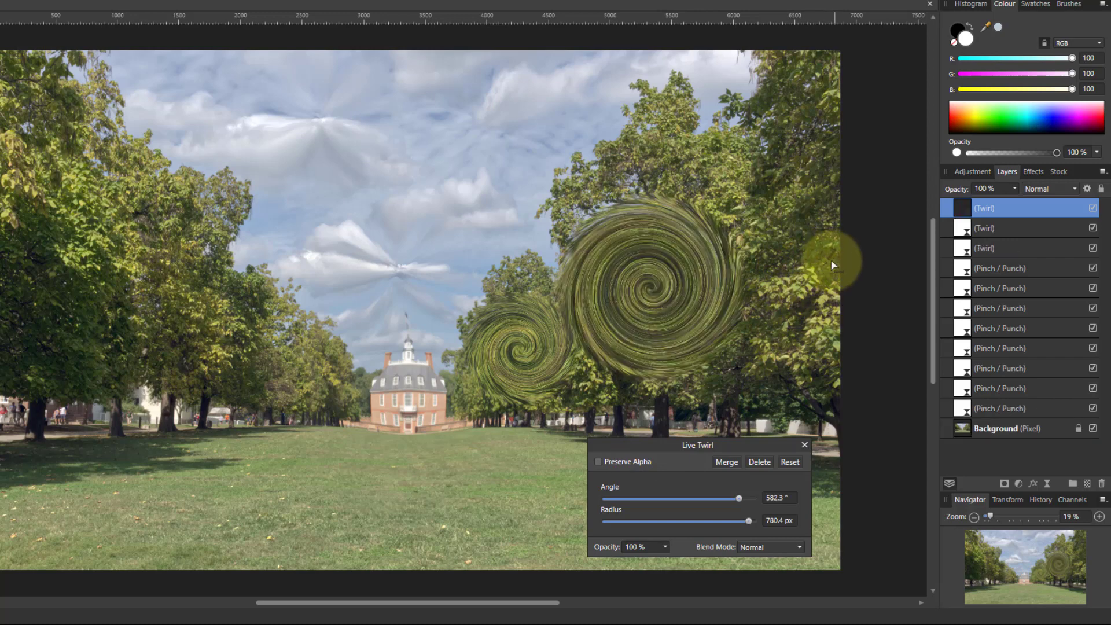
pyautogui.click(832, 257)
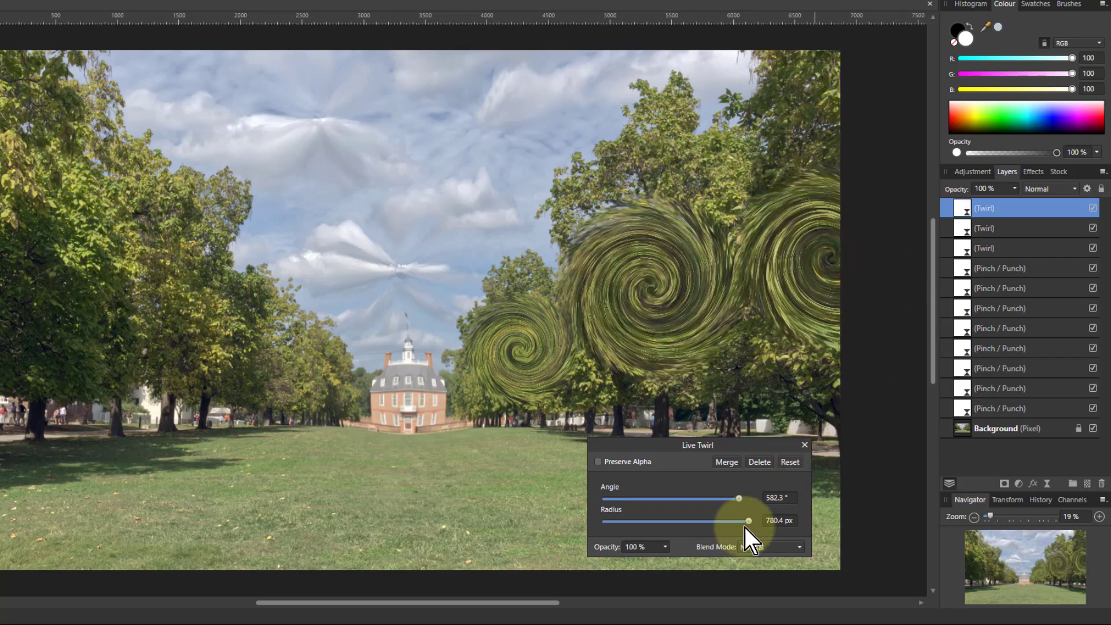
pyautogui.moveTo(749, 522); pyautogui.dragTo(751, 520)
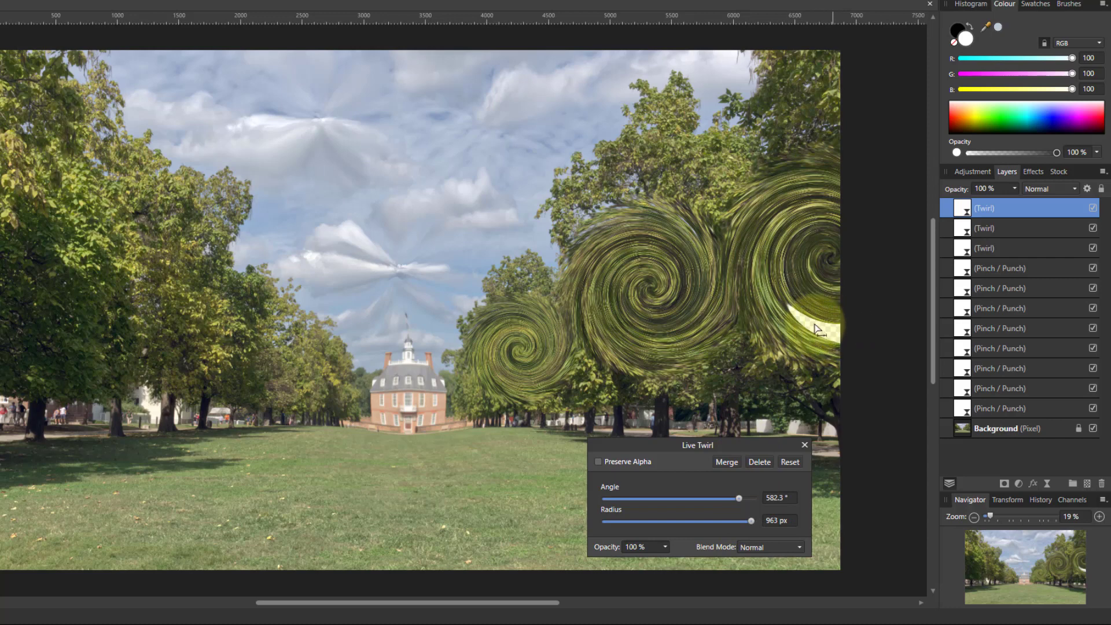
pyautogui.click(598, 462)
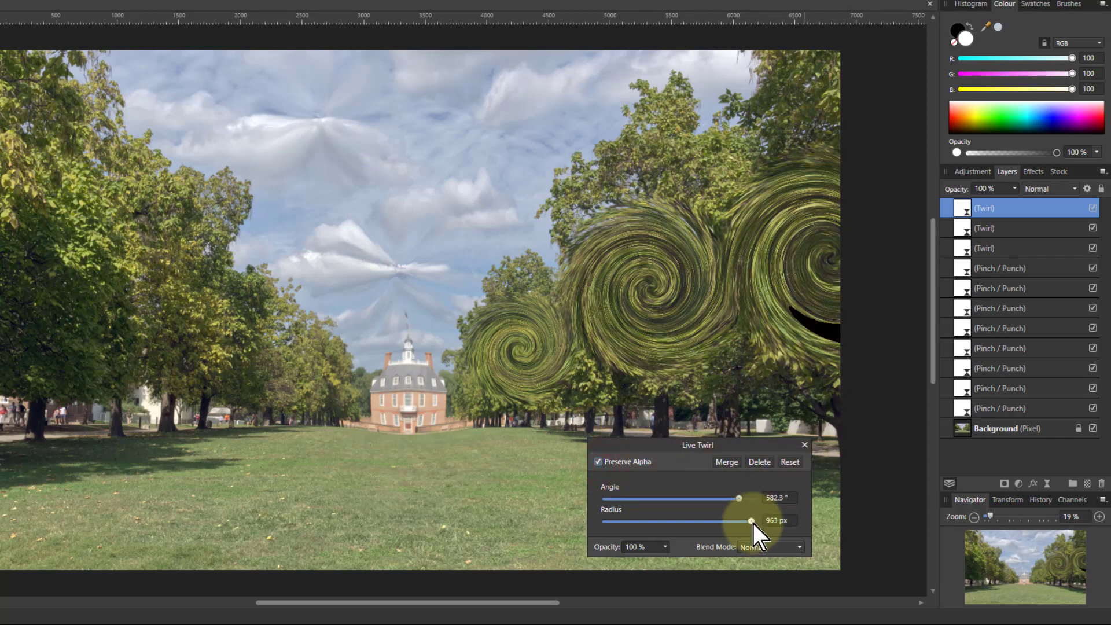
# Set the right-edge twirl's radius to 1024 px and re-centre it on the right-edge trees
pyautogui.moveTo(752, 523); pyautogui.dragTo(749, 523)
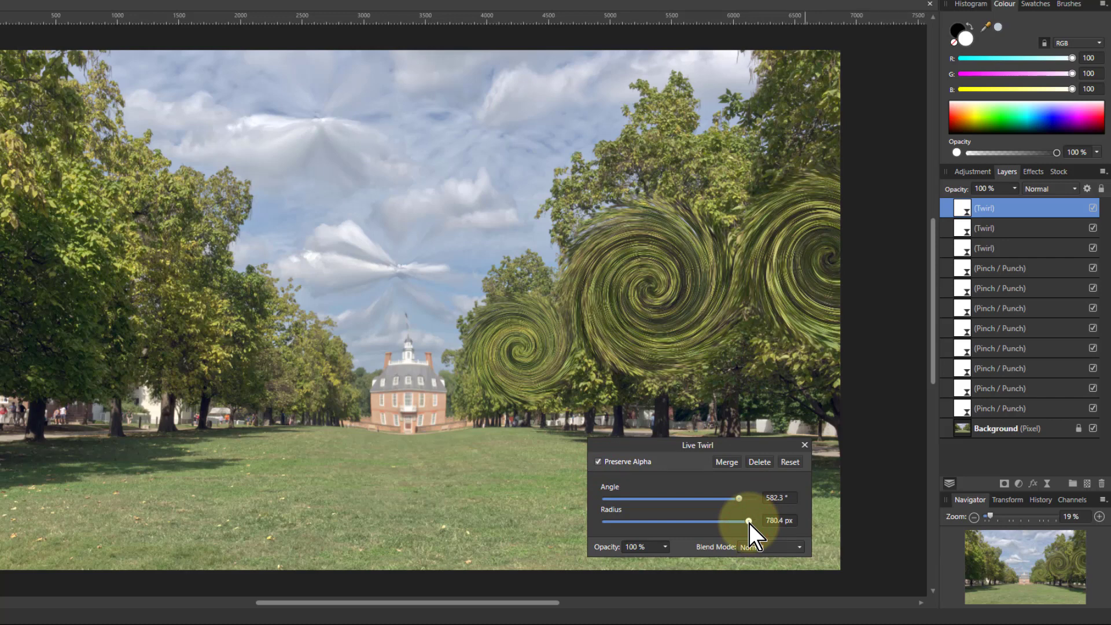
pyautogui.moveTo(749, 523); pyautogui.dragTo(753, 523)
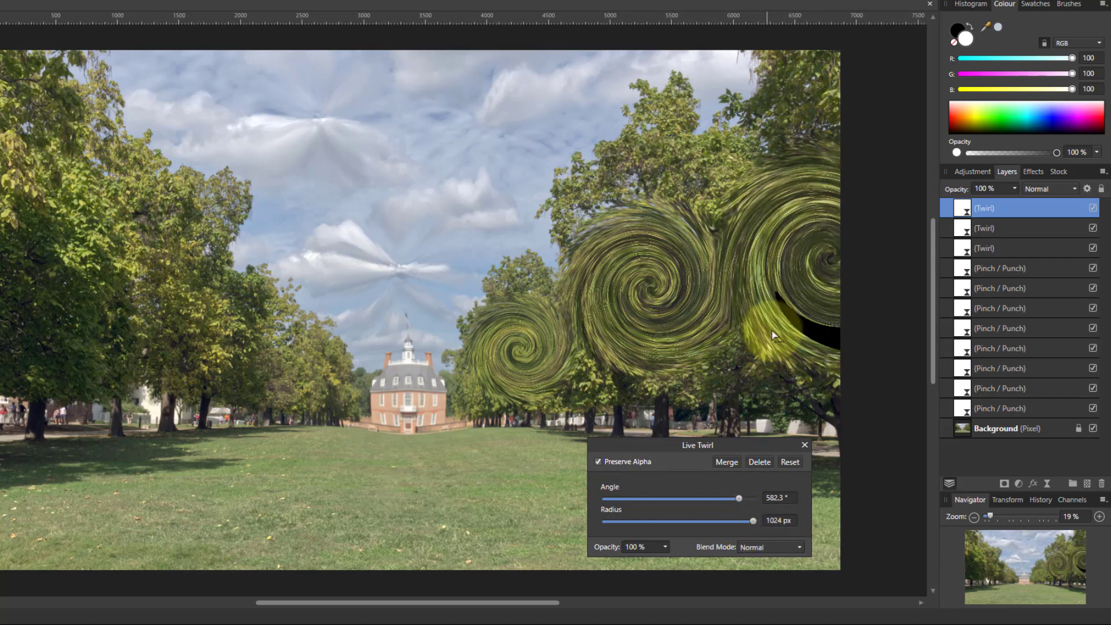
pyautogui.click(808, 265)
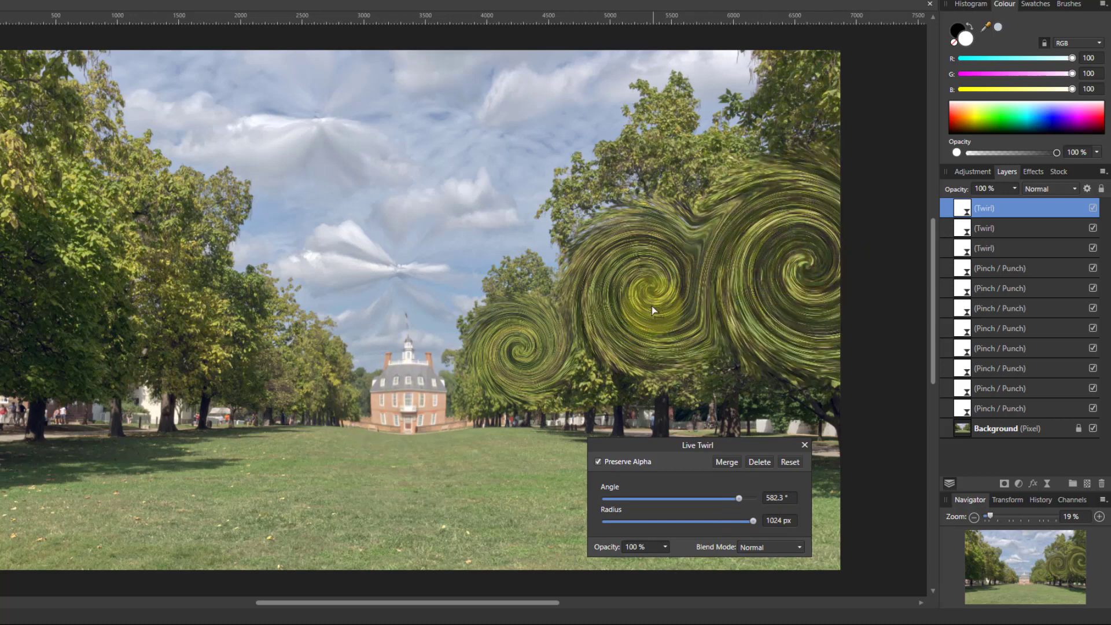
# Reposition the centre of the 780 px twirl on the trees right of the building
pyautogui.click(970, 228)
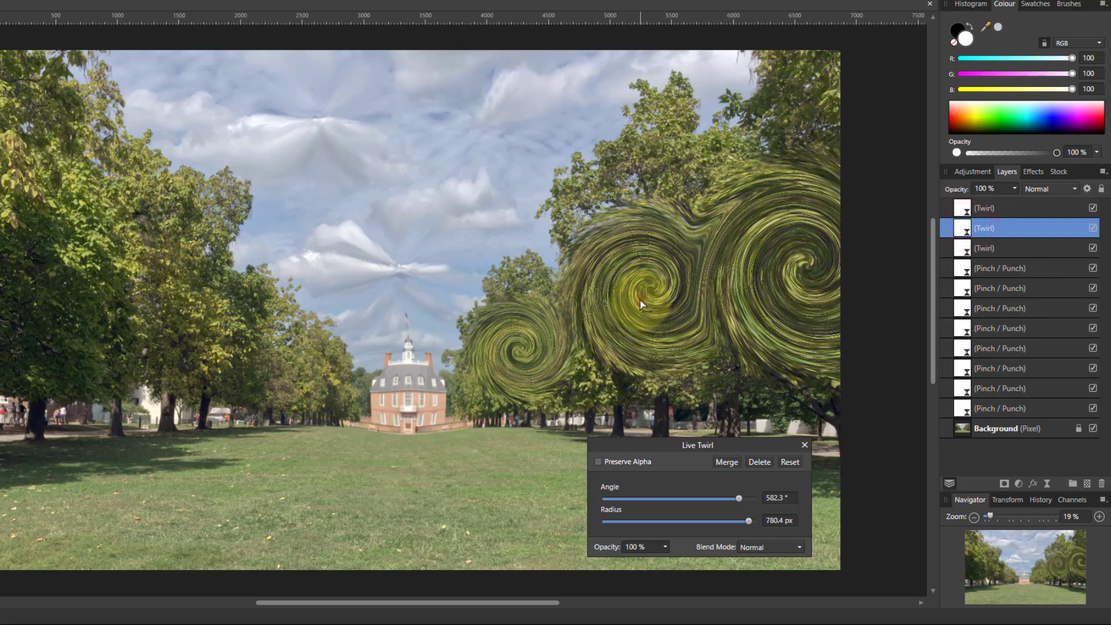
pyautogui.click(640, 298)
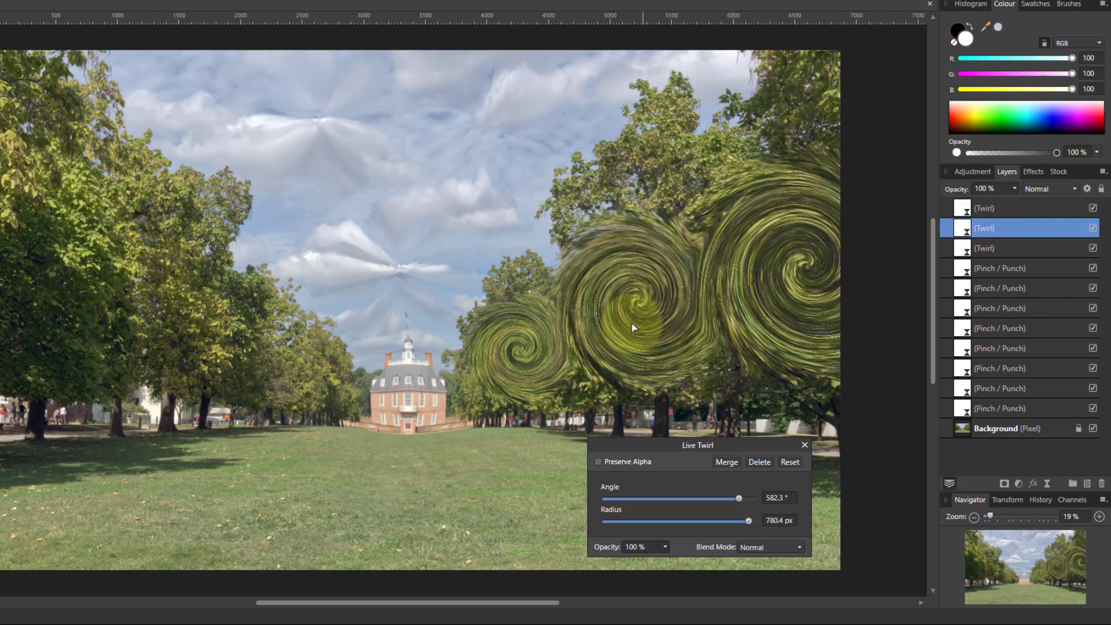
pyautogui.click(621, 311)
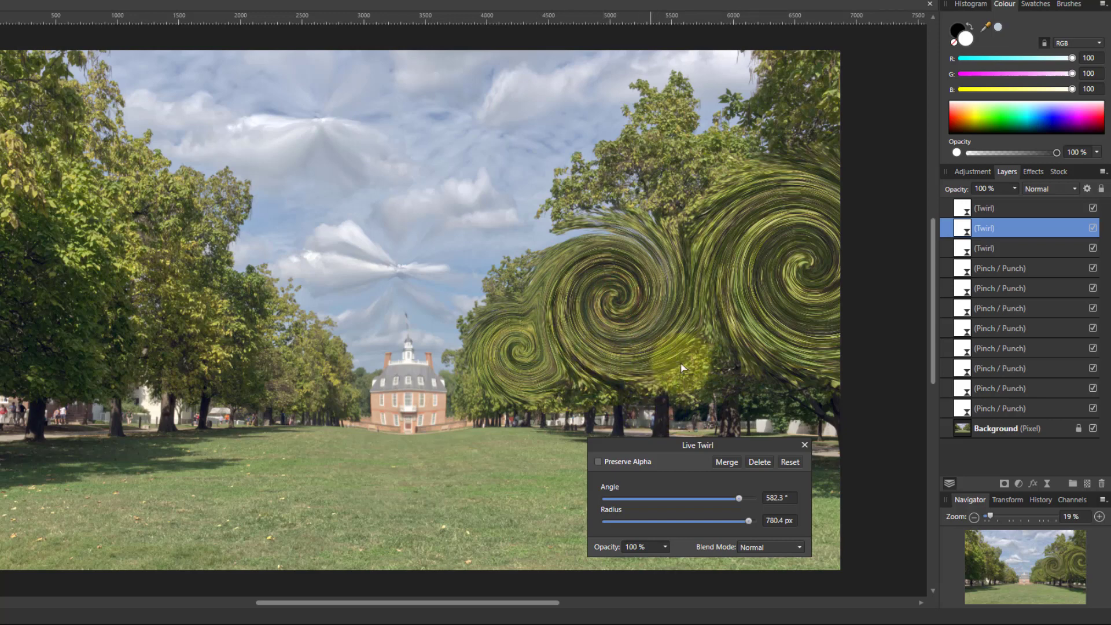
# Duplicate the right-edge twirl and centre the copy on the trees at the photo's left edge
pyautogui.click(963, 207)
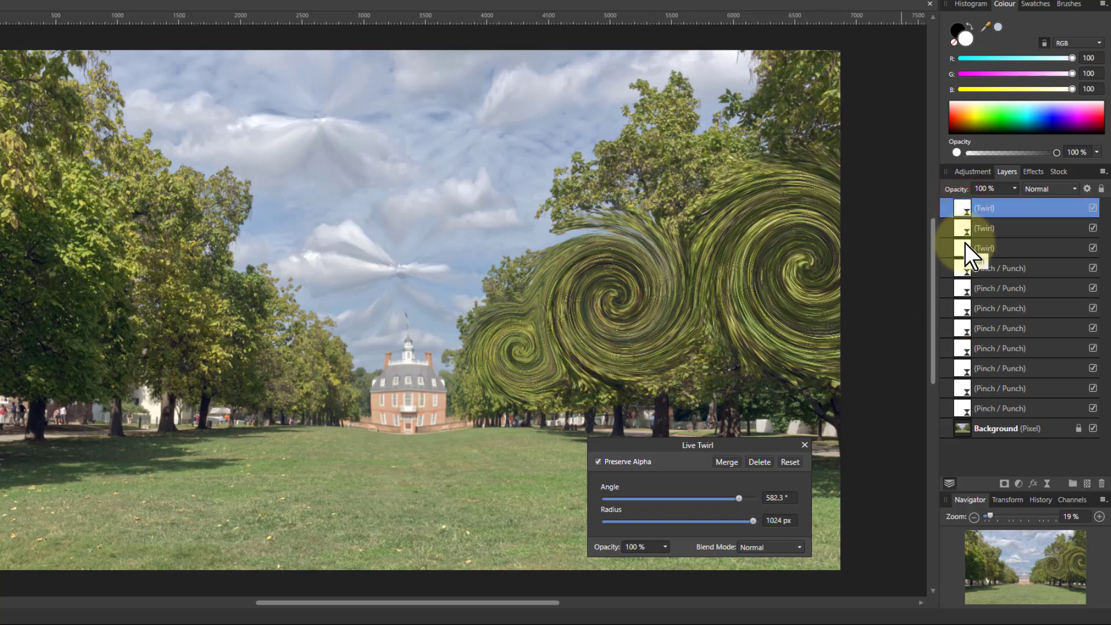
pyautogui.hotkey('ctrl', 'j')
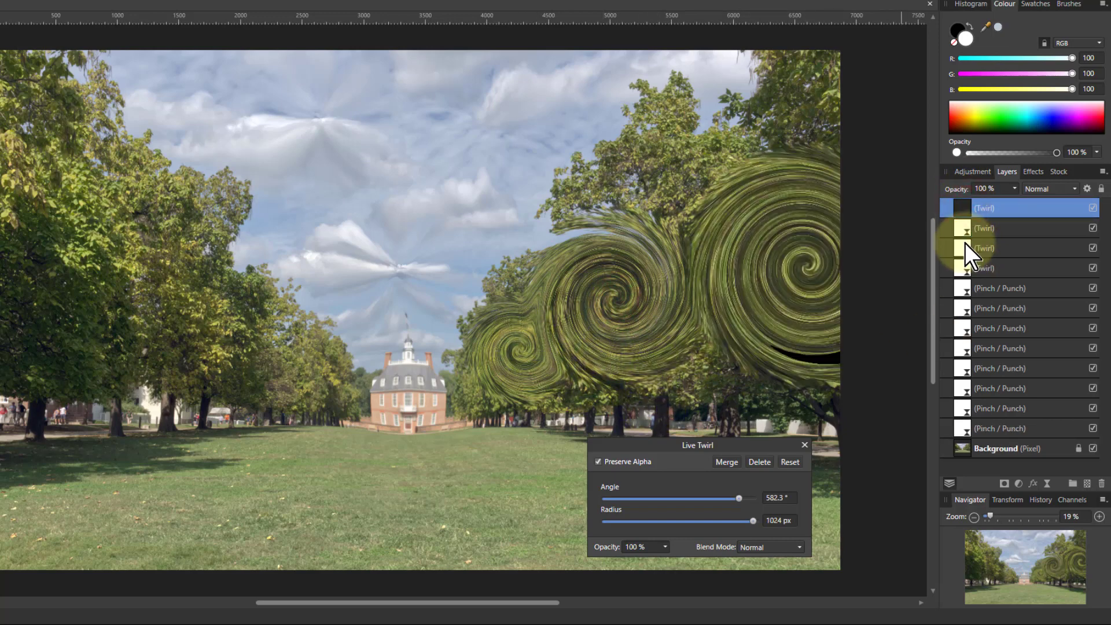
pyautogui.click(34, 237)
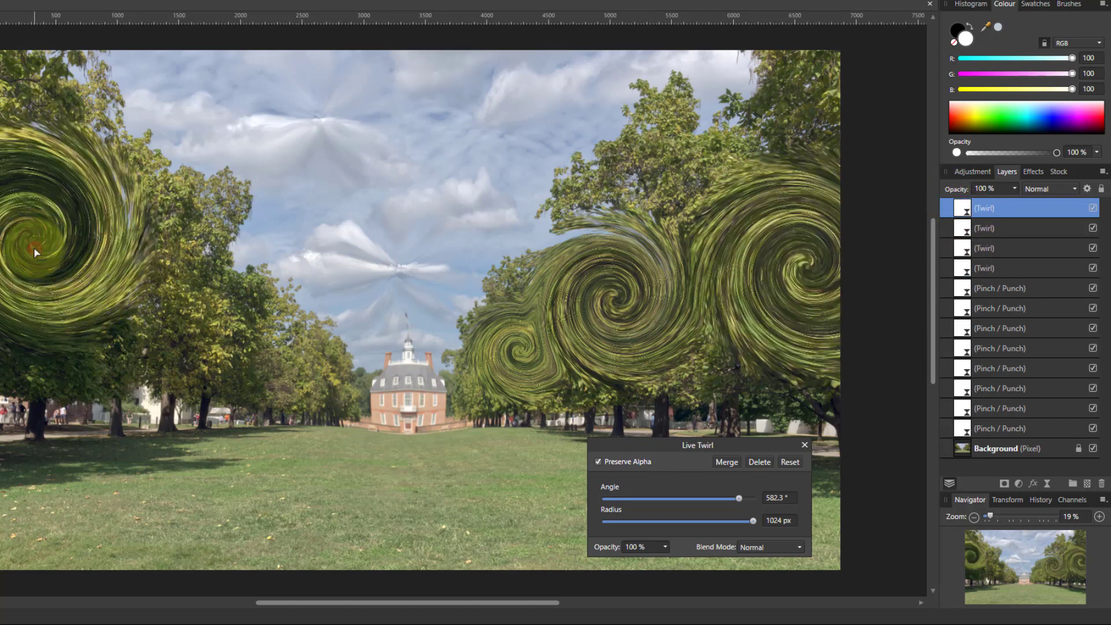
pyautogui.click(33, 248)
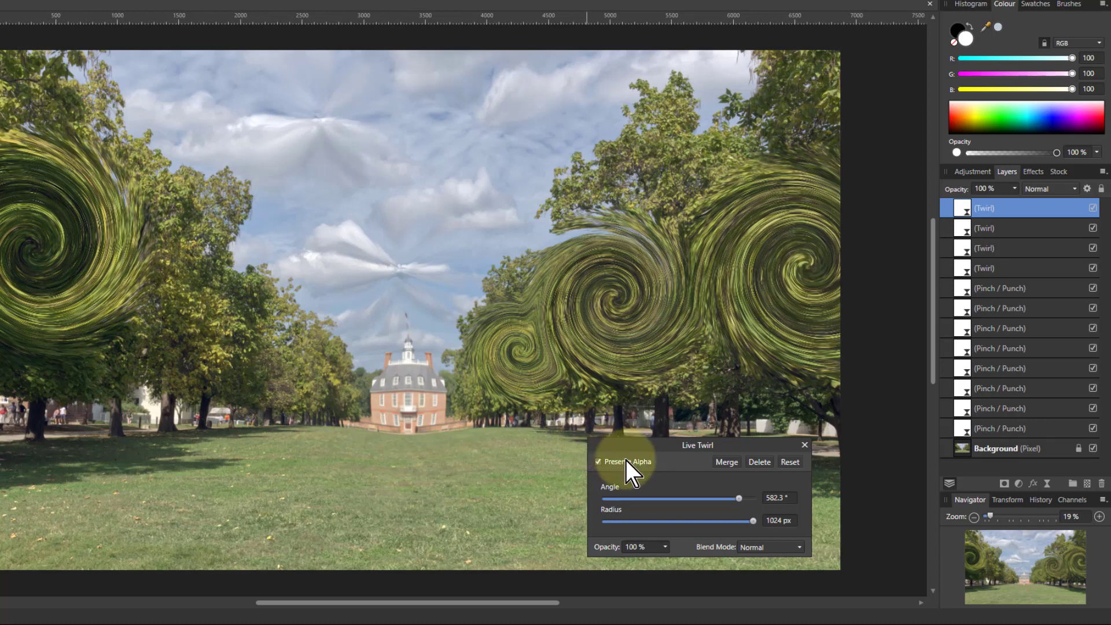
# Duplicate the twirl onto the next left-side trees and set its radius to about 644 px
pyautogui.hotkey('ctrl', 'j')
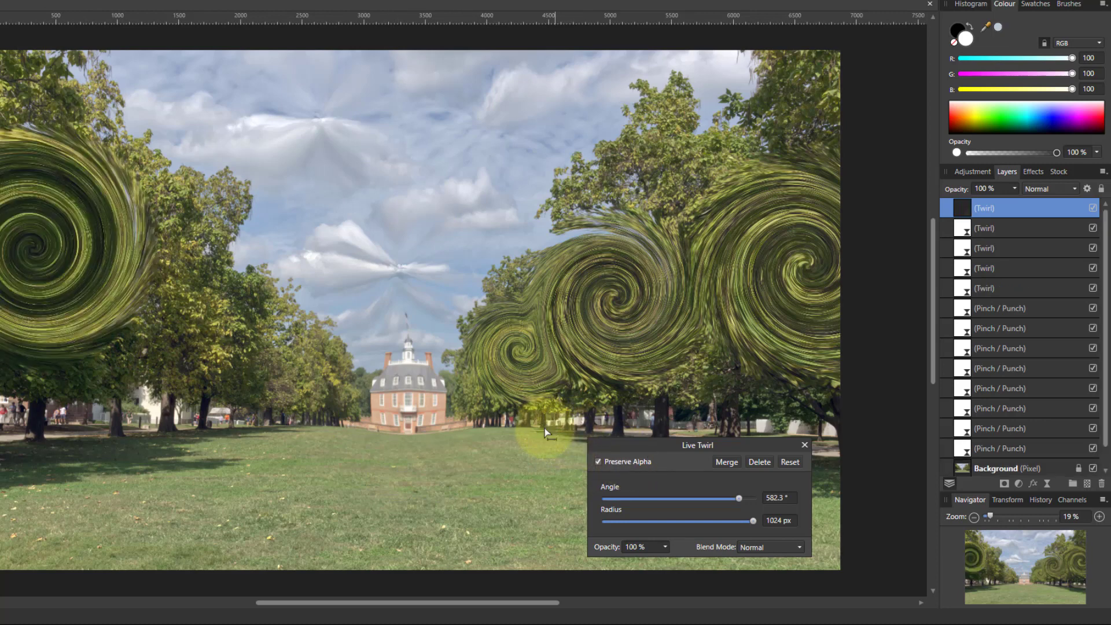
pyautogui.click(199, 303)
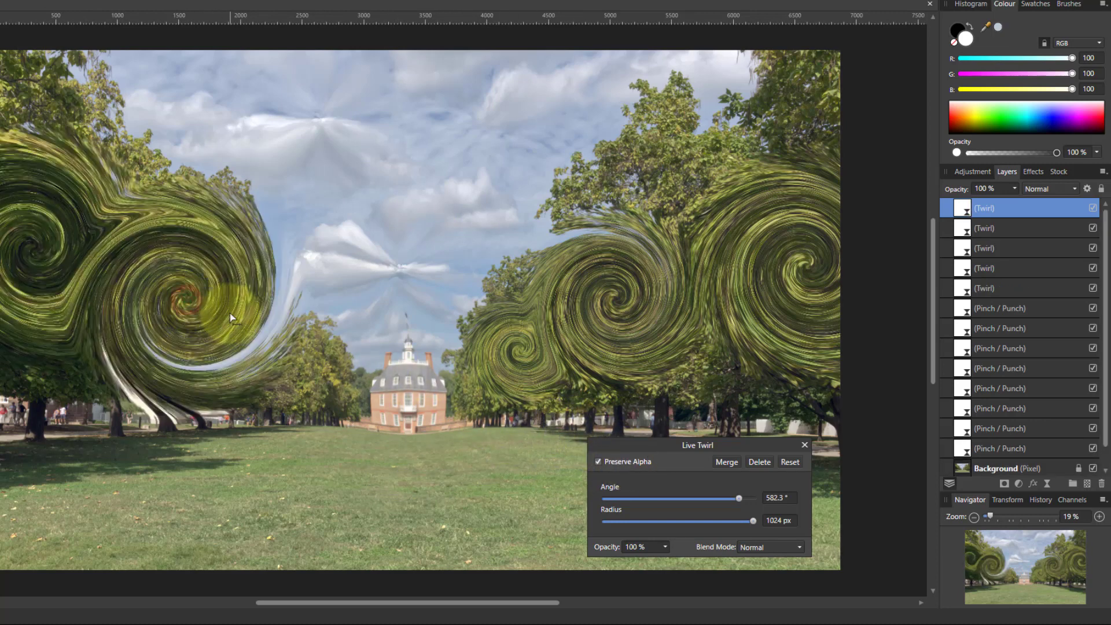
pyautogui.moveTo(754, 522); pyautogui.dragTo(747, 520)
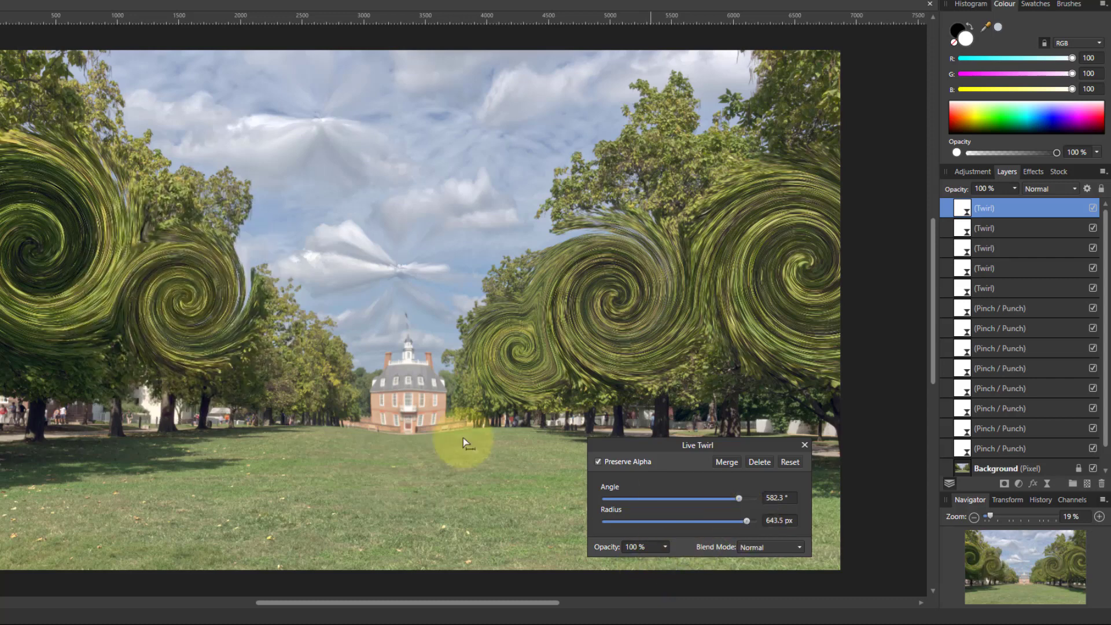
pyautogui.click(176, 312)
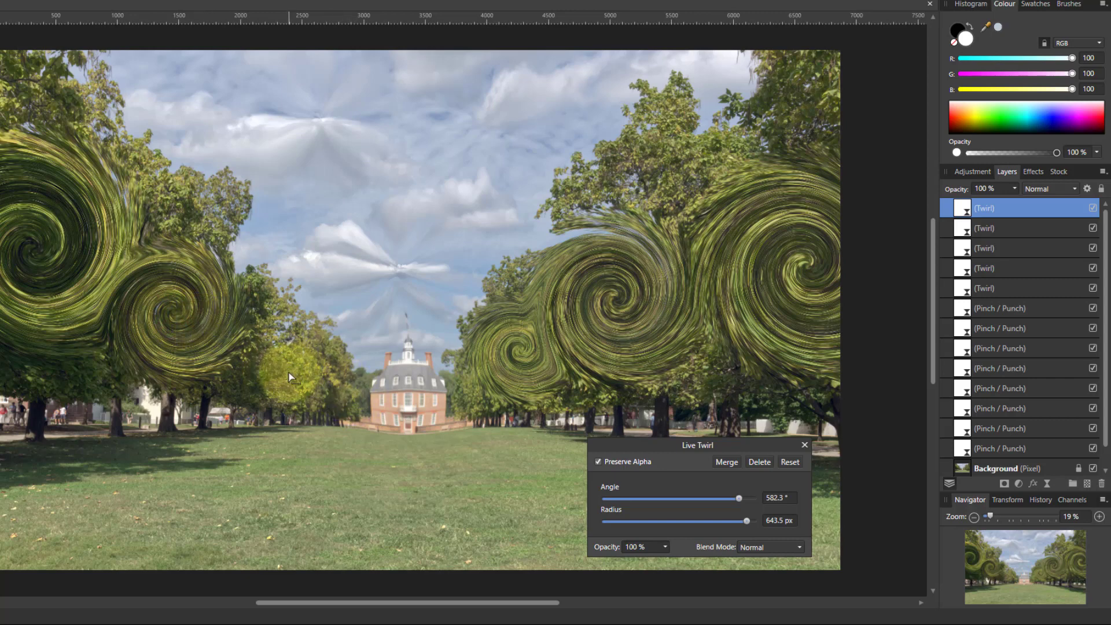
# Duplicate the twirl onto the small trees left of the building, set radius about 341 px, and close the dialog
pyautogui.hotkey('ctrl', 'j')
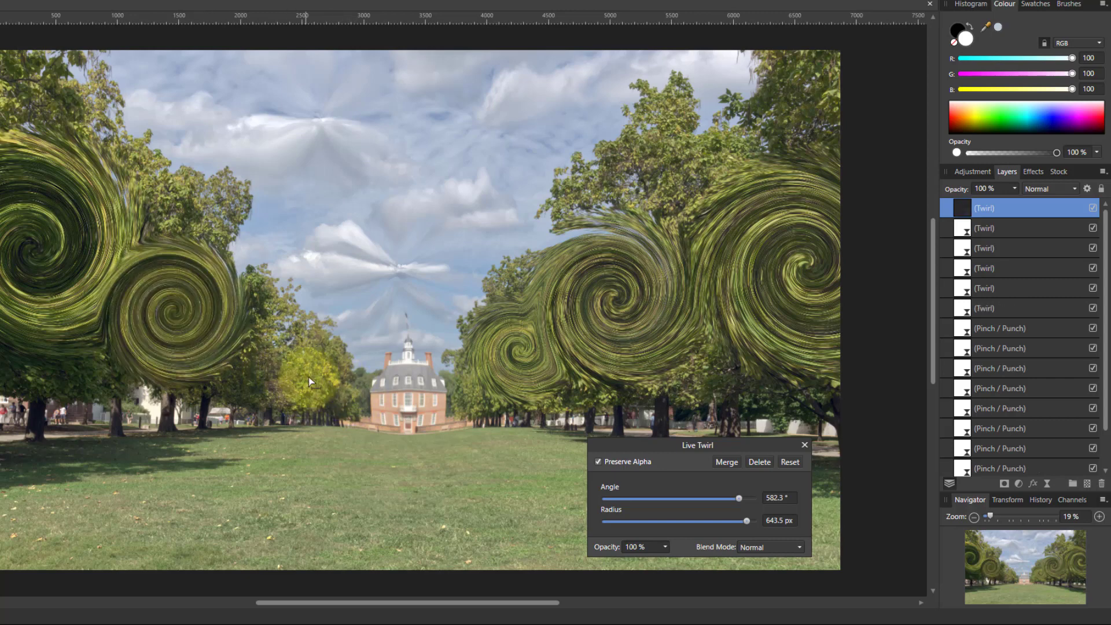
pyautogui.click(284, 363)
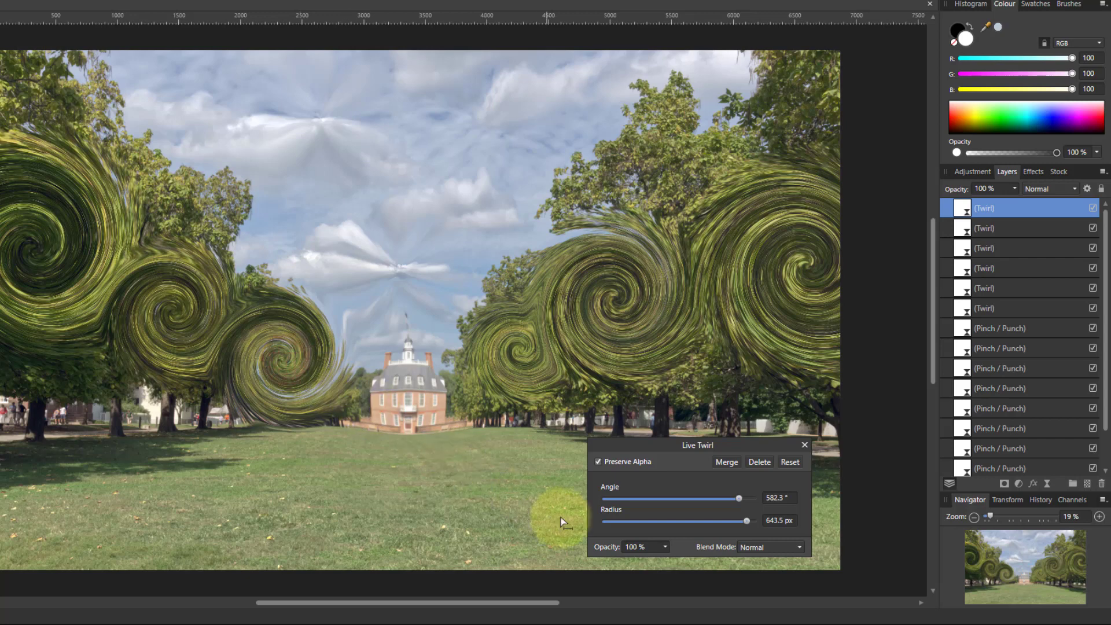
pyautogui.moveTo(744, 523); pyautogui.dragTo(719, 515)
pyautogui.click(437, 466)
pyautogui.moveTo(438, 466); pyautogui.dragTo(280, 363)
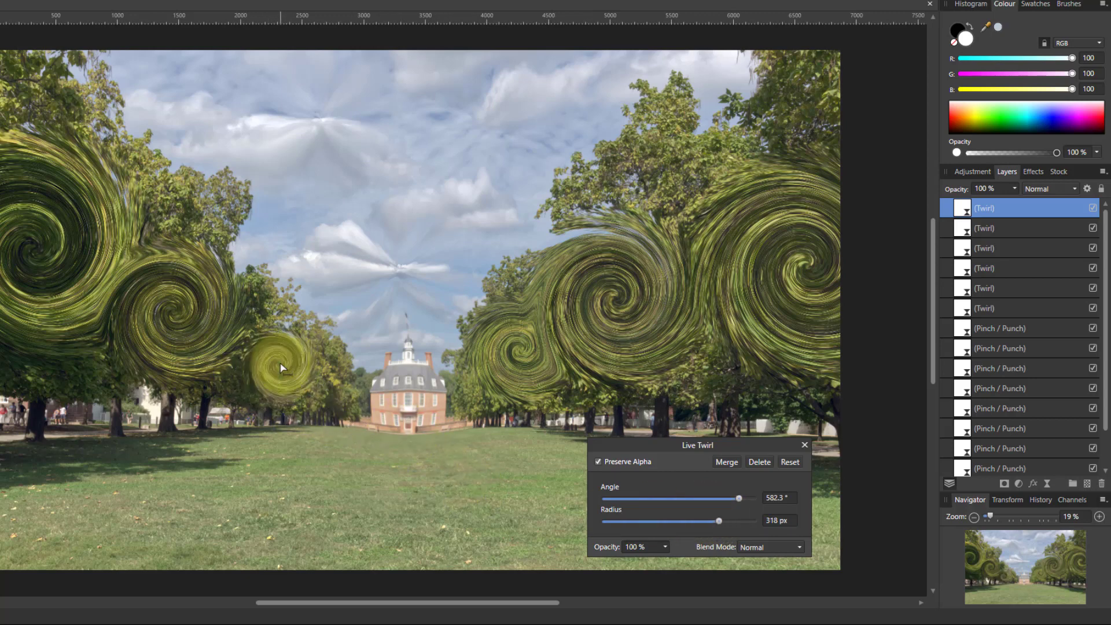
pyautogui.moveTo(717, 522); pyautogui.dragTo(723, 521)
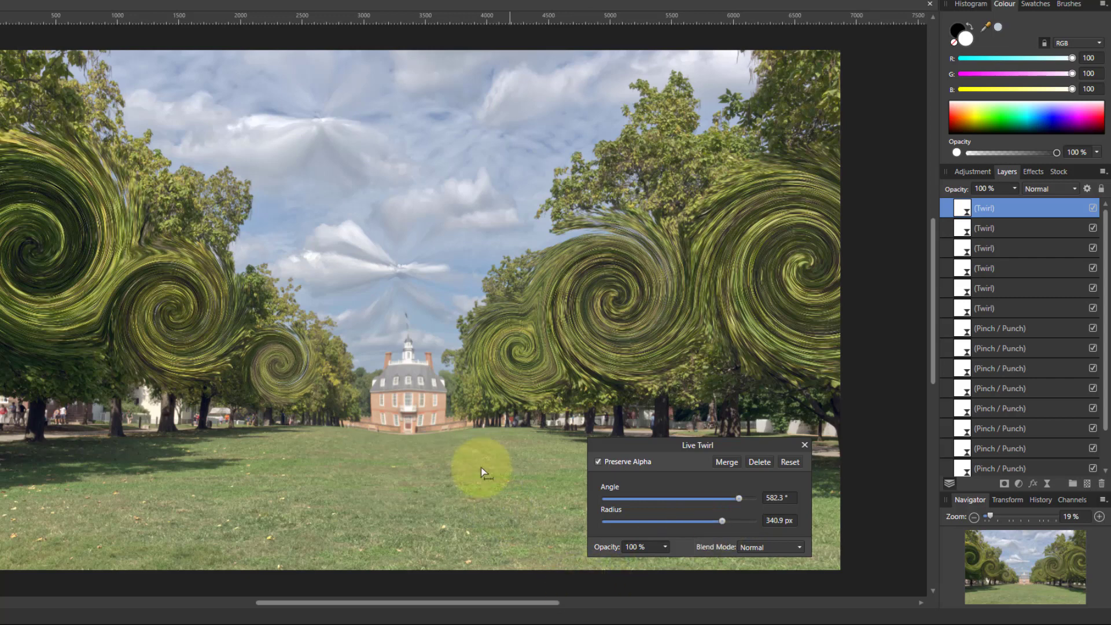
pyautogui.click(803, 443)
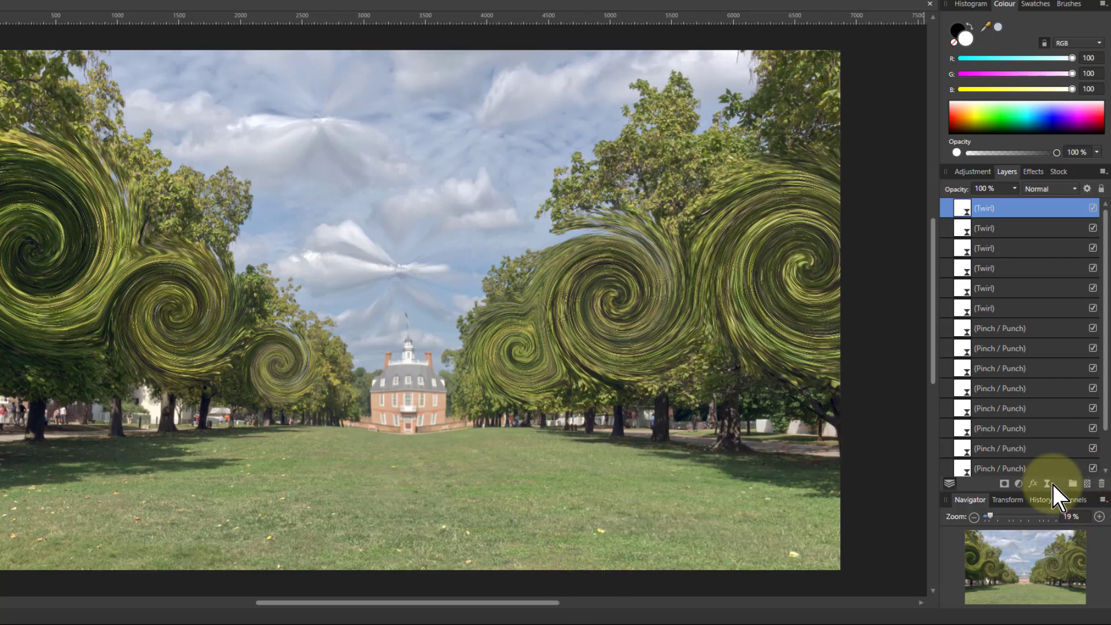
# Add a live Ripple filter and set its intensity to about 21.7
pyautogui.click(1047, 484)
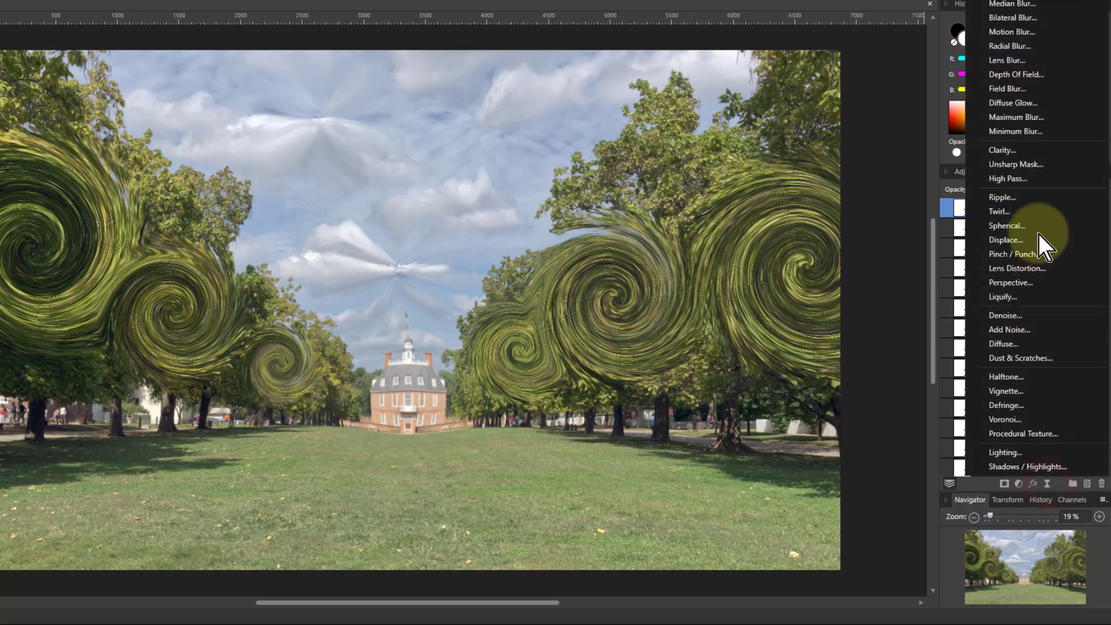
pyautogui.click(999, 198)
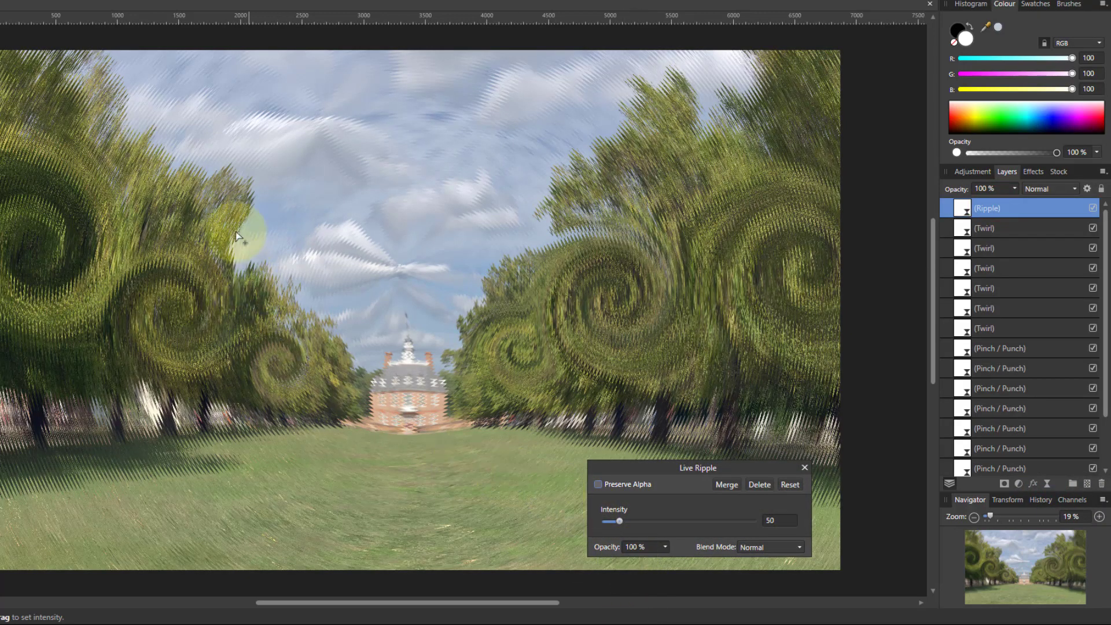
pyautogui.moveTo(619, 522)
pyautogui.mouseDown()
pyautogui.moveTo(678, 522)
pyautogui.moveTo(585, 523)
pyautogui.moveTo(624, 523)
pyautogui.moveTo(612, 519)
pyautogui.mouseUp()
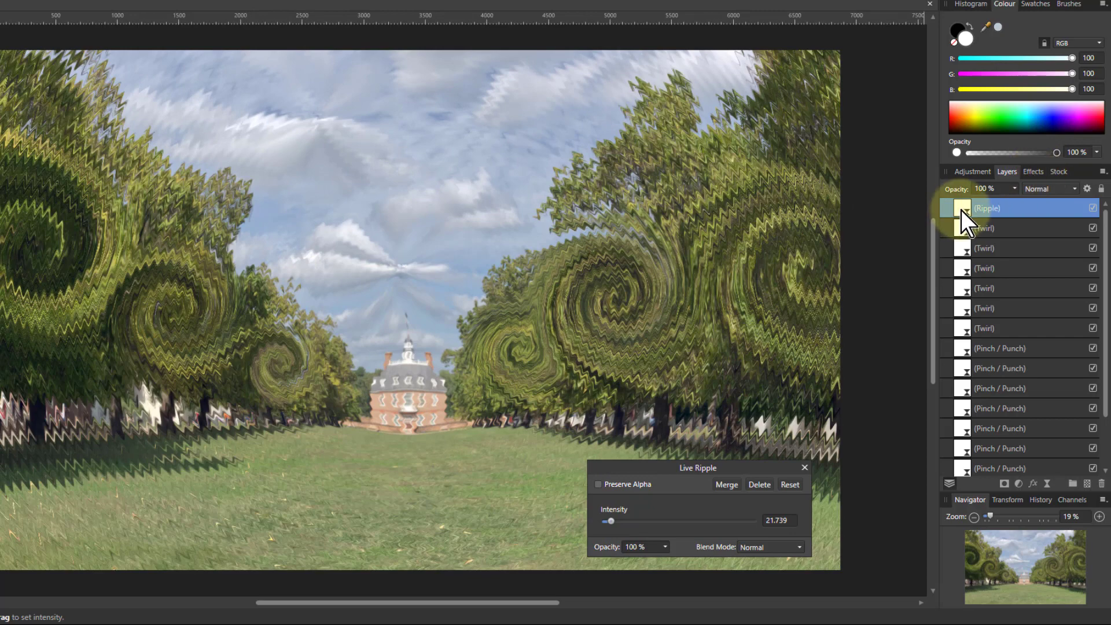
# Invert the ripple's mask and paint the ripple back over the grass with a large 50% opacity brush
pyautogui.hotkey('ctrl', 'i')
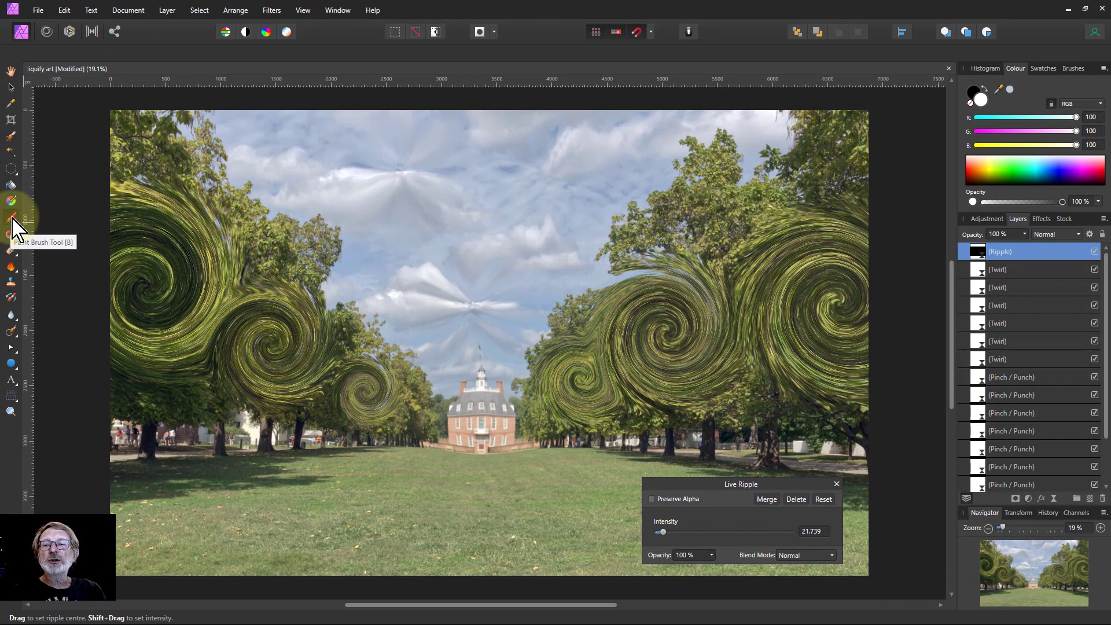
pyautogui.click(11, 218)
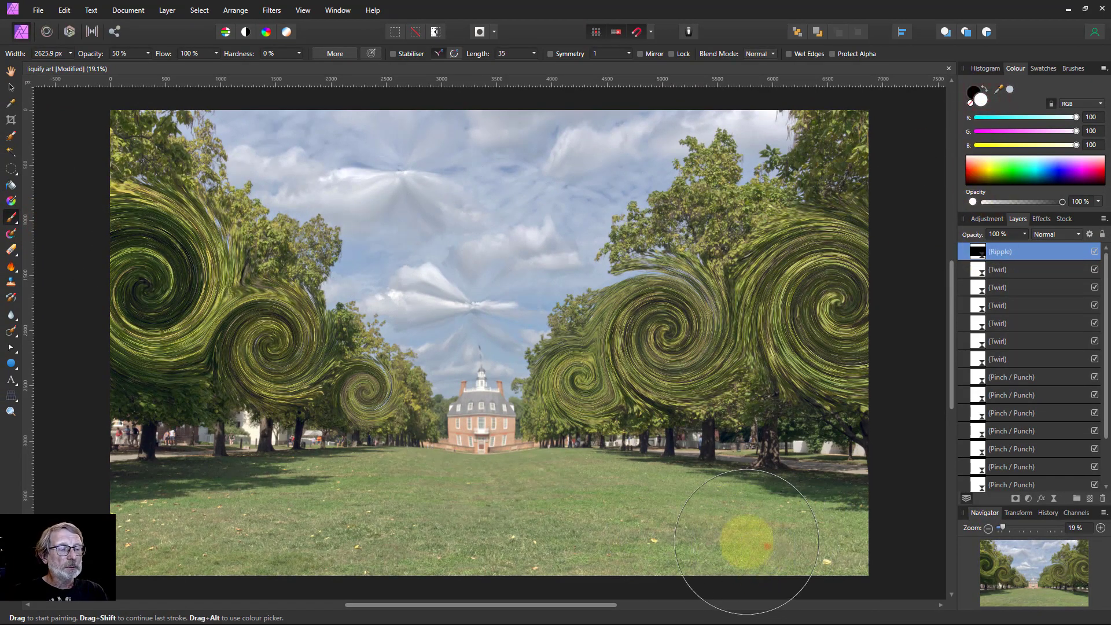
pyautogui.moveTo(746, 541); pyautogui.dragTo(186, 528)
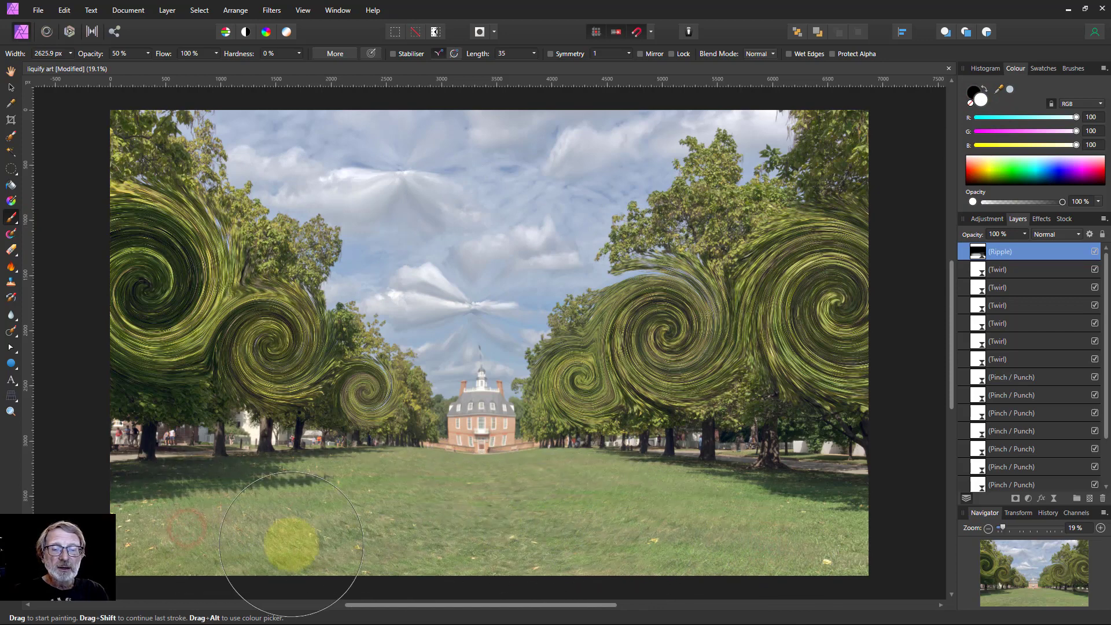
pyautogui.moveTo(268, 536); pyautogui.dragTo(810, 538)
pyautogui.moveTo(743, 529)
pyautogui.mouseDown()
pyautogui.moveTo(397, 506)
pyautogui.moveTo(200, 549)
pyautogui.moveTo(455, 523)
pyautogui.moveTo(197, 539)
pyautogui.moveTo(779, 534)
pyautogui.moveTo(401, 528)
pyautogui.moveTo(376, 539)
pyautogui.mouseUp()
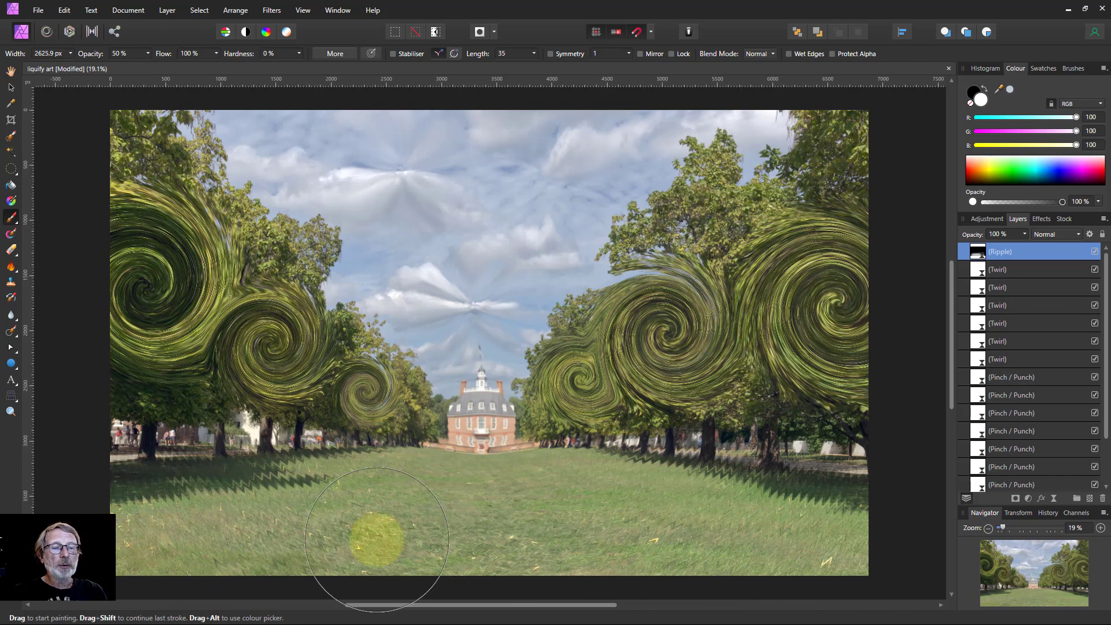